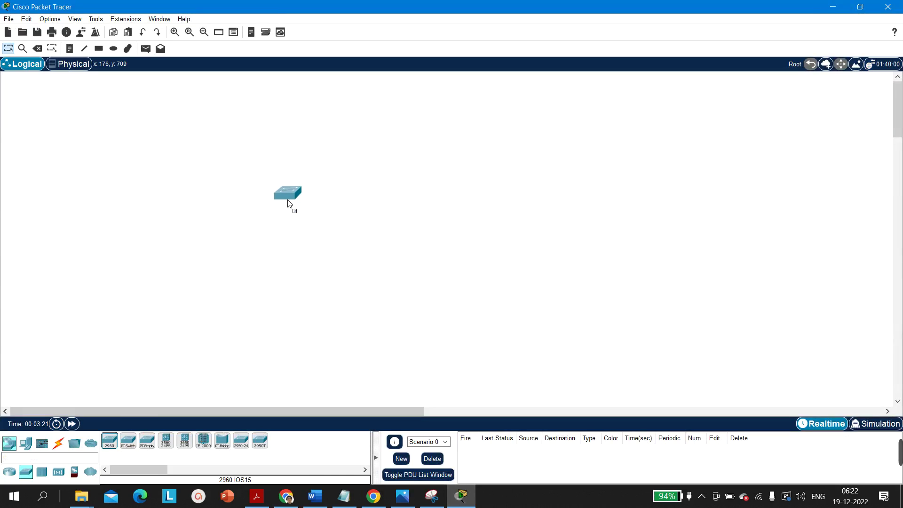
Step: Place a 2960 switch in the workspace and rename it Switch1
{"action": "left_click", "coordinate": [274, 197]}
{"action": "left_click", "coordinate": [276, 198]}
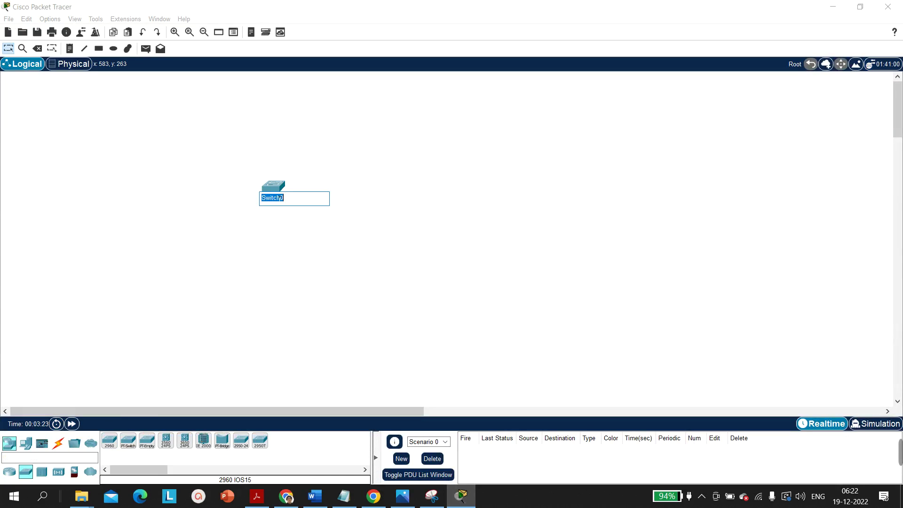
{"action": "left_click", "coordinate": [299, 199]}
{"action": "left_click", "coordinate": [184, 254]}
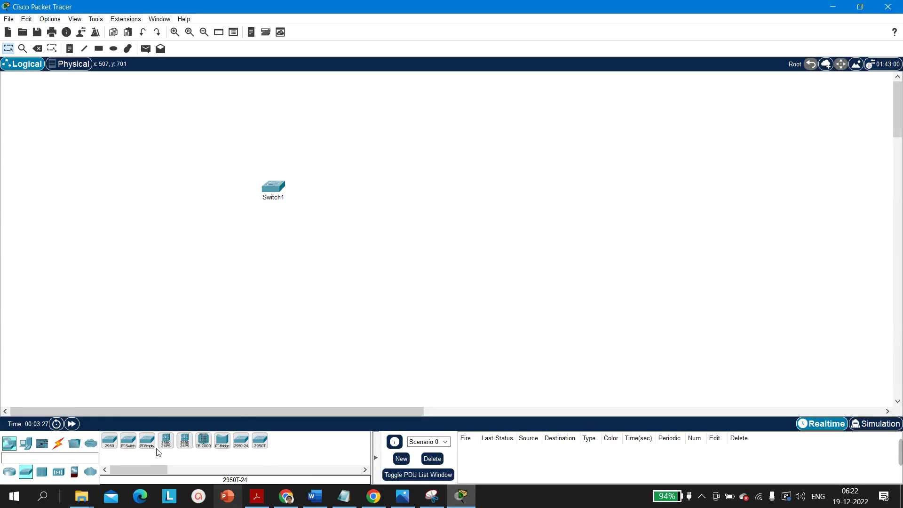
Step: Add a second 2960 switch to the right of Switch1 and adjust its position
{"action": "left_click", "coordinate": [109, 440]}
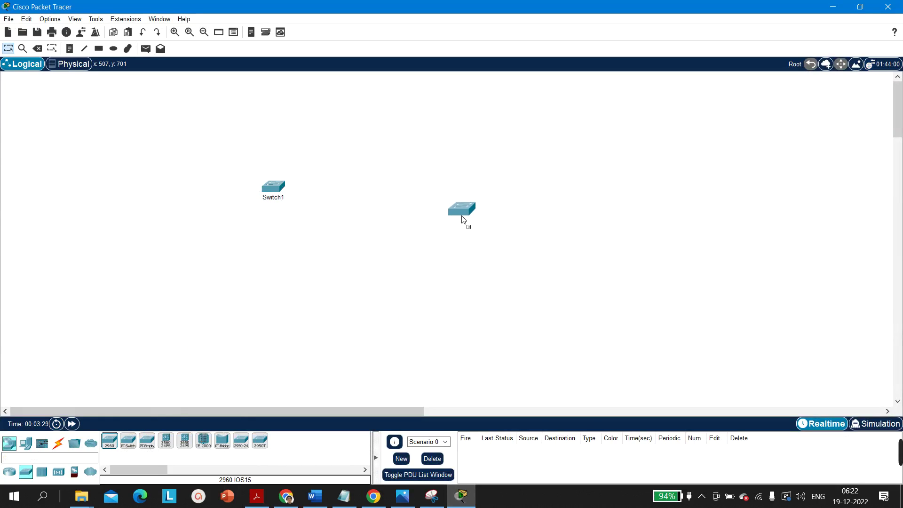
{"action": "left_click", "coordinate": [451, 215]}
{"action": "left_click_drag", "start_coordinate": [451, 205], "coordinate": [422, 200]}
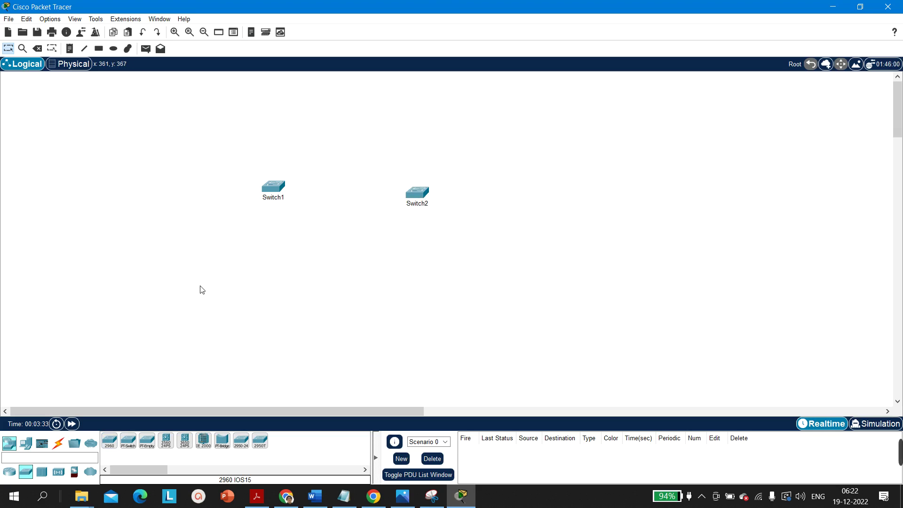
Step: Enlarge the workspace view and move both switches together to the upper part of the workspace
{"action": "left_click", "coordinate": [175, 31]}
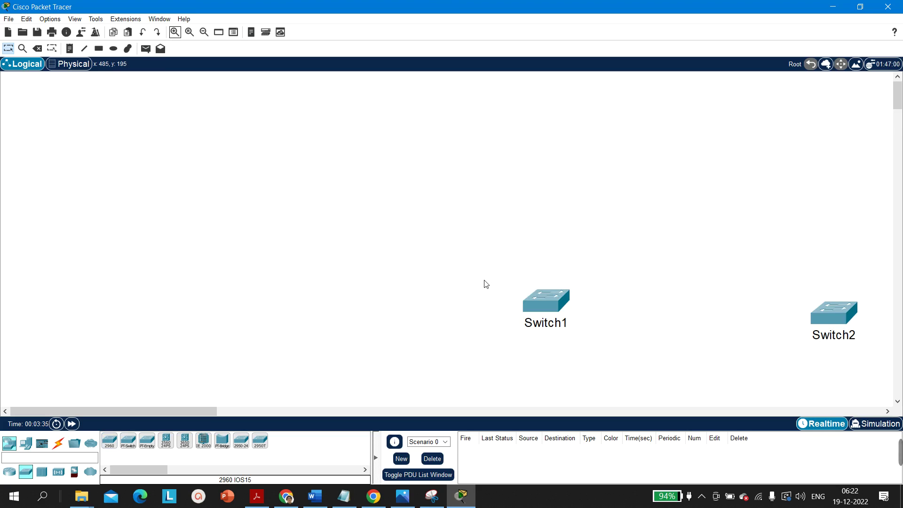
{"action": "left_click_drag", "start_coordinate": [437, 264], "coordinate": [856, 385]}
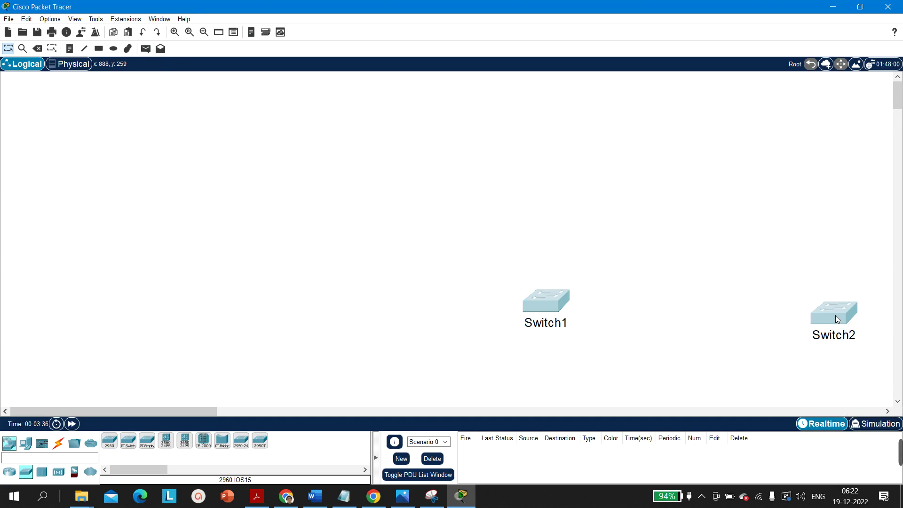
{"action": "left_click_drag", "start_coordinate": [835, 315], "coordinate": [558, 151]}
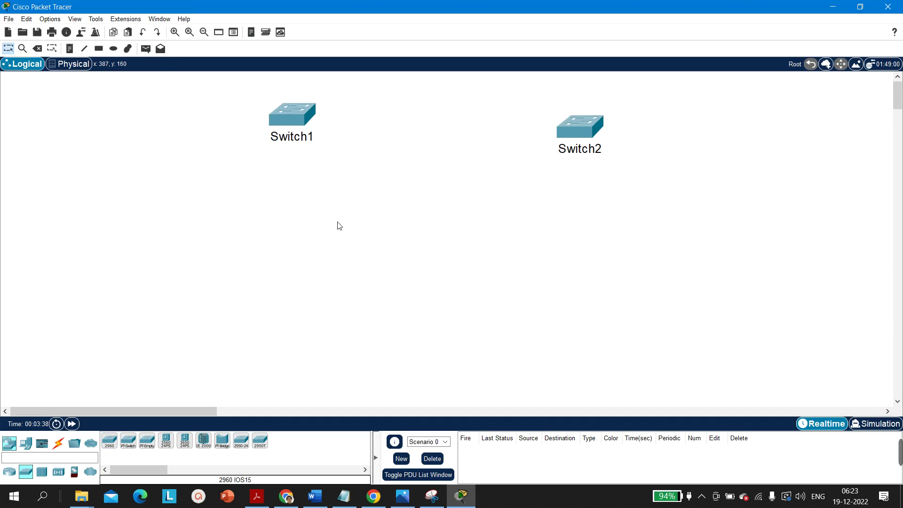
Step: Place two PCs side by side below Switch1
{"action": "left_click", "coordinate": [26, 443]}
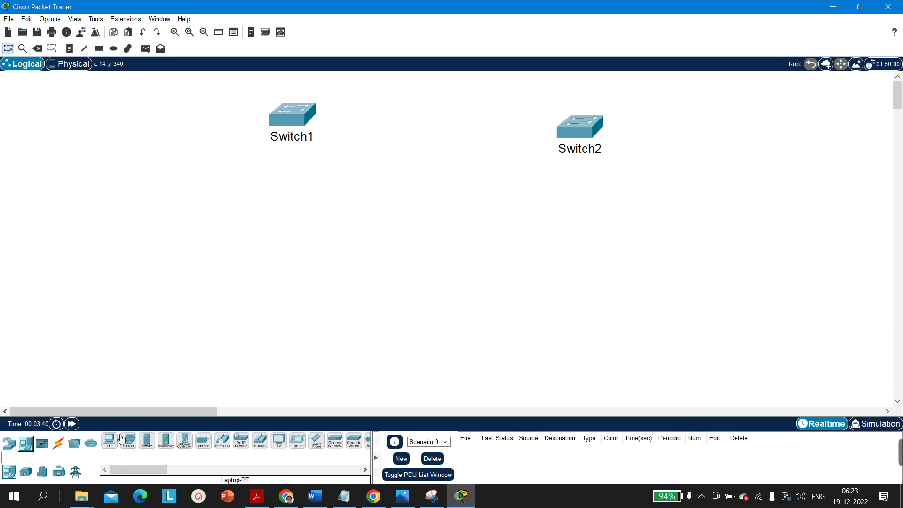
{"action": "left_click_drag", "start_coordinate": [109, 440], "coordinate": [198, 244]}
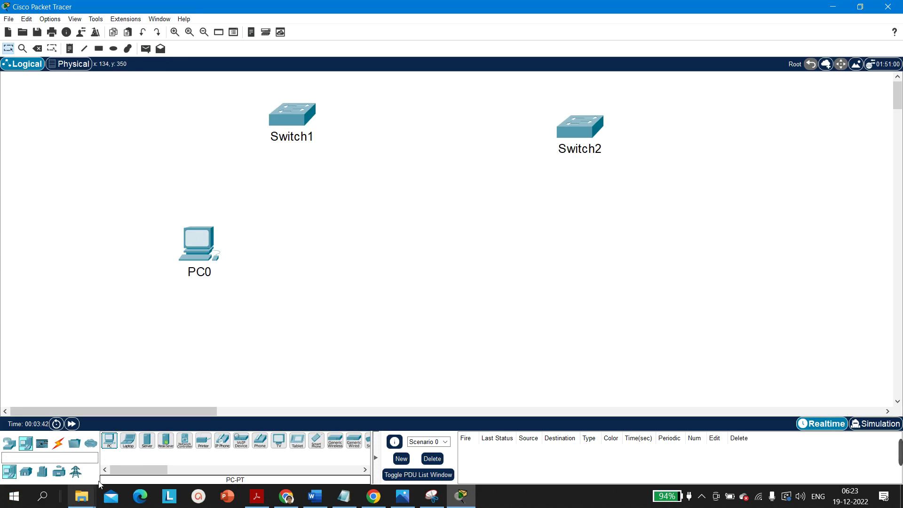
{"action": "left_click_drag", "start_coordinate": [265, 273], "coordinate": [264, 261]}
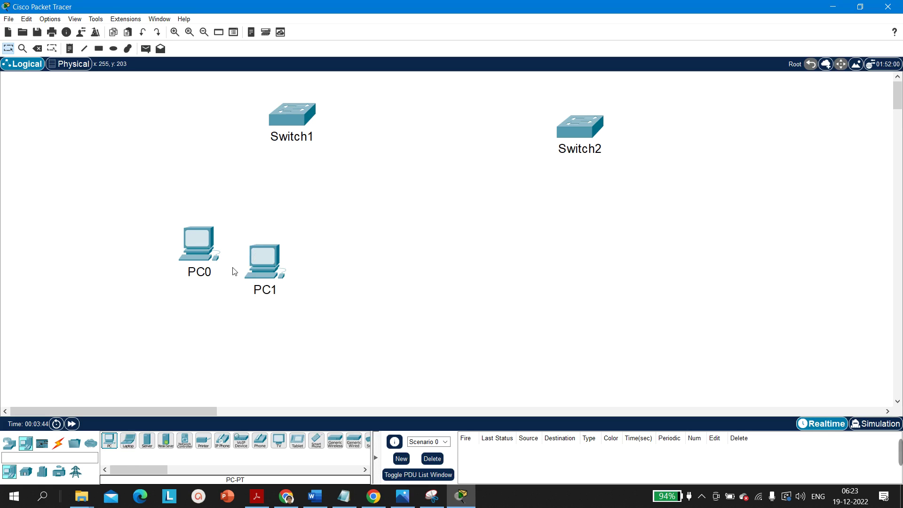
Step: Delete PC0 and move PC1 into its place to the lower left of Switch1
{"action": "left_click_drag", "start_coordinate": [146, 240], "coordinate": [224, 290]}
{"action": "key", "text": "Delete"}
{"action": "key", "text": "Return"}
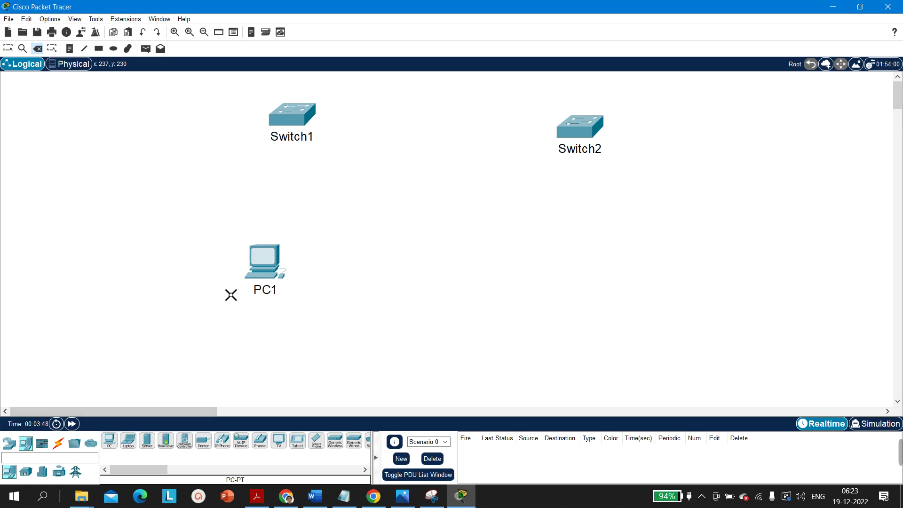
{"action": "left_click", "coordinate": [8, 48]}
{"action": "left_click", "coordinate": [264, 268]}
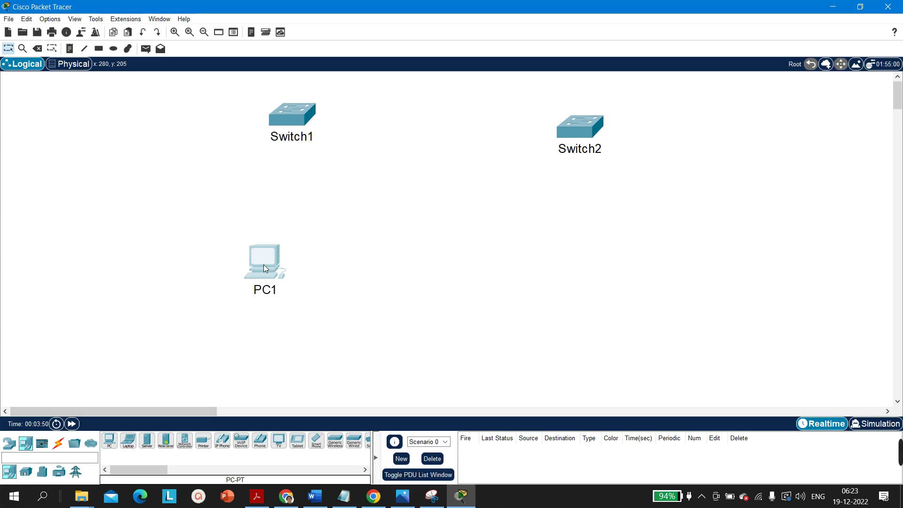
Step: Add one more PC below Switch1 and two PCs below Switch2
{"action": "left_click", "coordinate": [109, 440]}
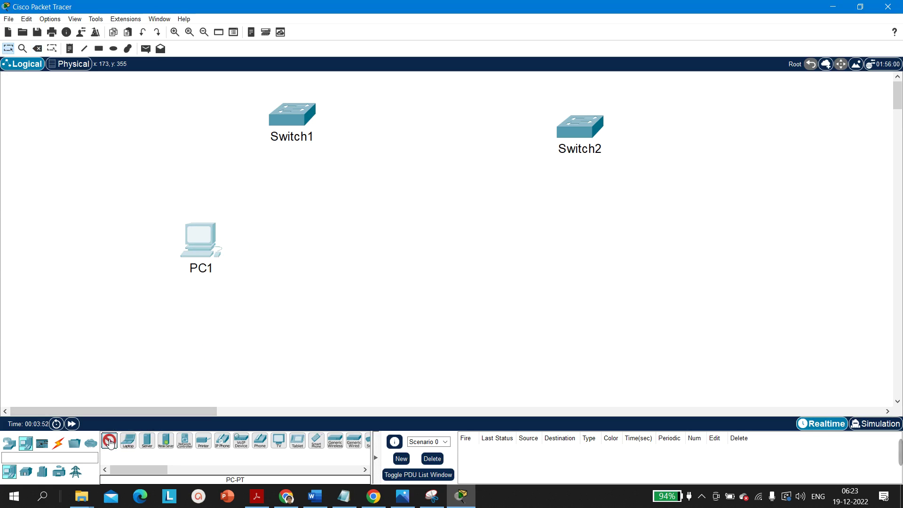
{"action": "left_click", "coordinate": [290, 264]}
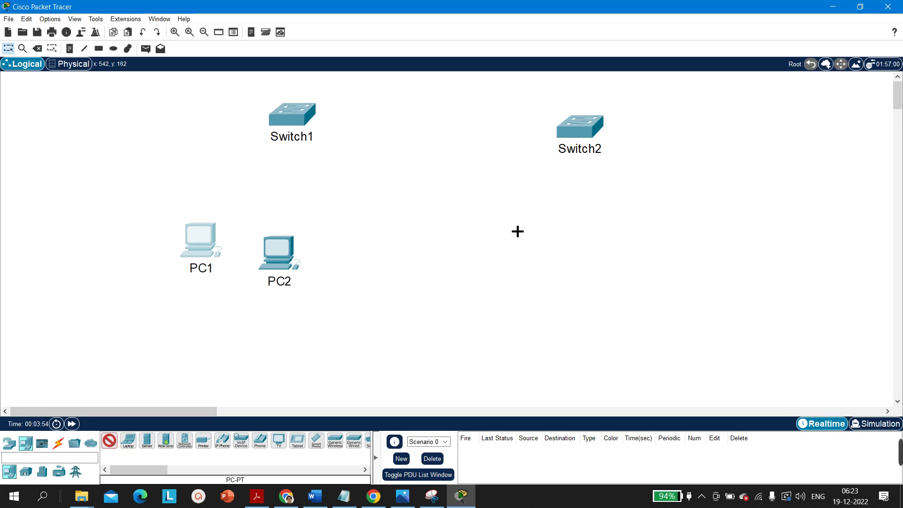
{"action": "left_click", "coordinate": [518, 232]}
{"action": "left_click", "coordinate": [616, 246]}
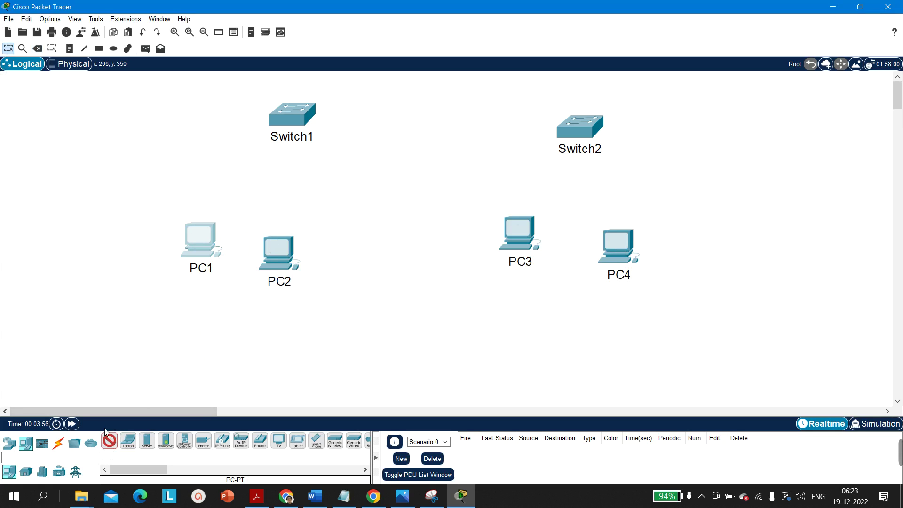
{"action": "left_click", "coordinate": [110, 441]}
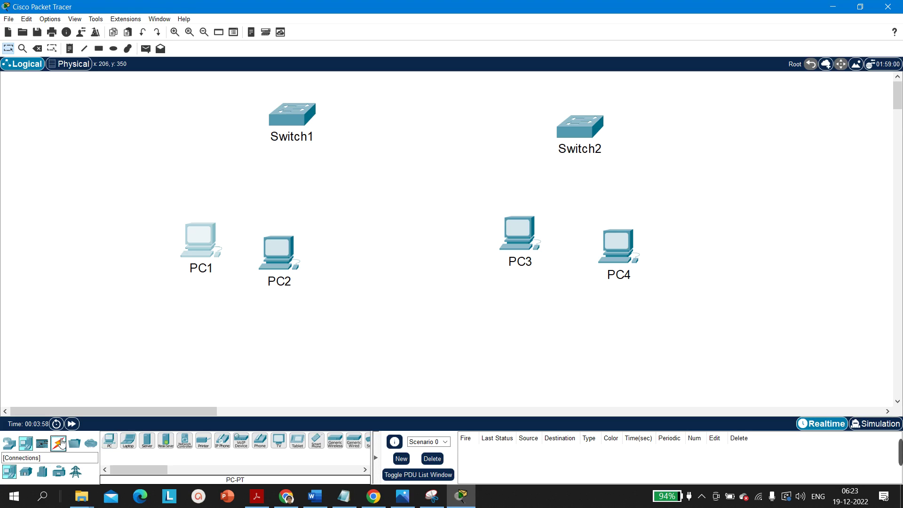
Step: Link Switch1 to Switch2 using the automatically chosen connection type
{"action": "left_click", "coordinate": [60, 444]}
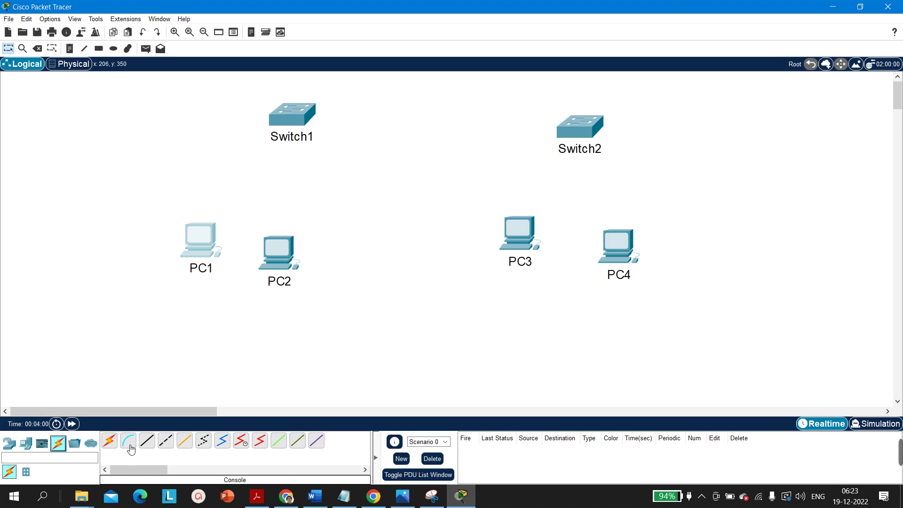
{"action": "left_click", "coordinate": [111, 444]}
{"action": "left_click", "coordinate": [313, 113]}
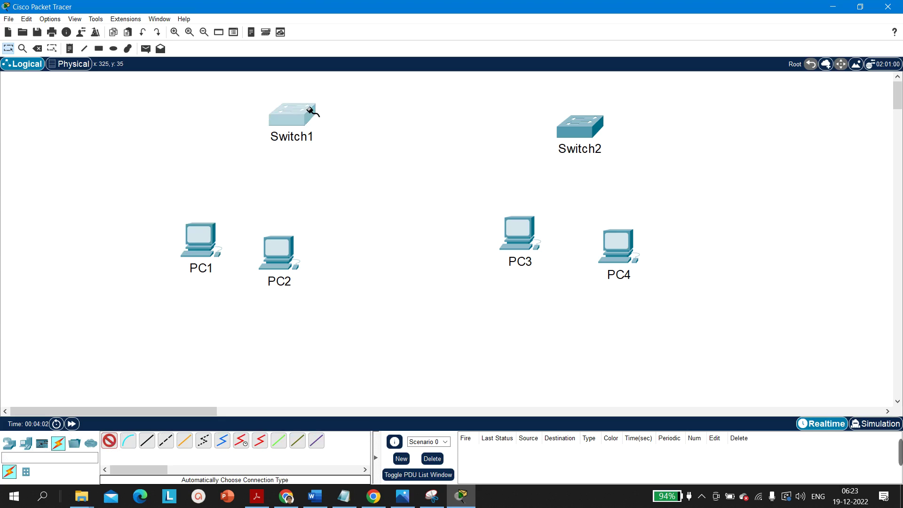
{"action": "left_click", "coordinate": [576, 128]}
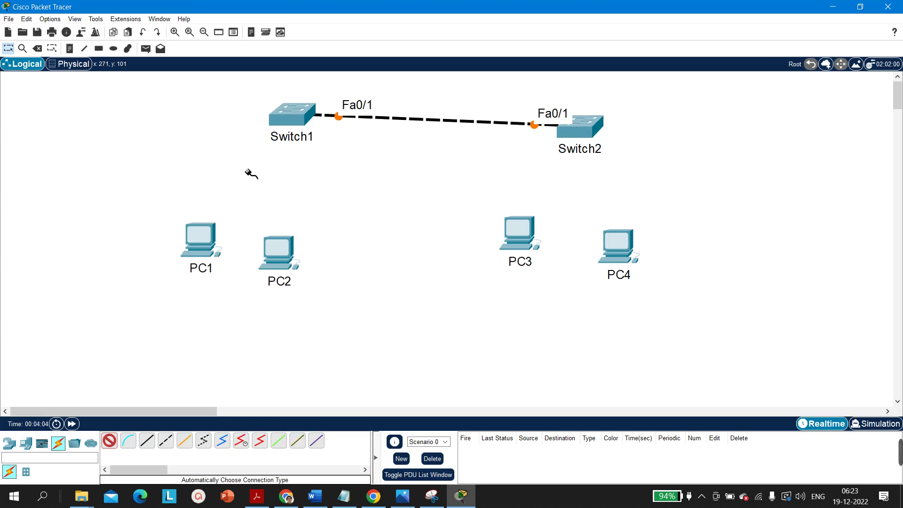
Step: Connect Switch1 to PC1 and PC2 using the automatically chosen connection type
{"action": "left_click", "coordinate": [305, 131]}
{"action": "left_click", "coordinate": [199, 233]}
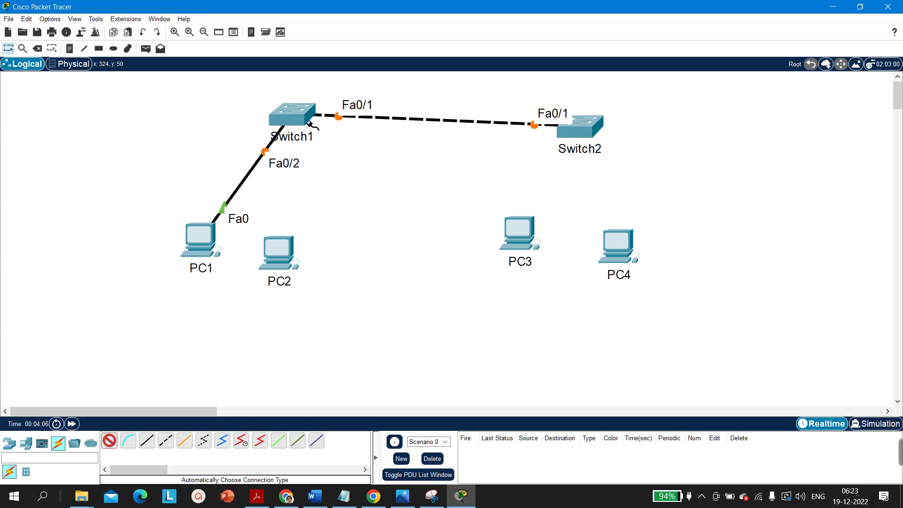
{"action": "left_click", "coordinate": [306, 124]}
{"action": "left_click", "coordinate": [281, 238]}
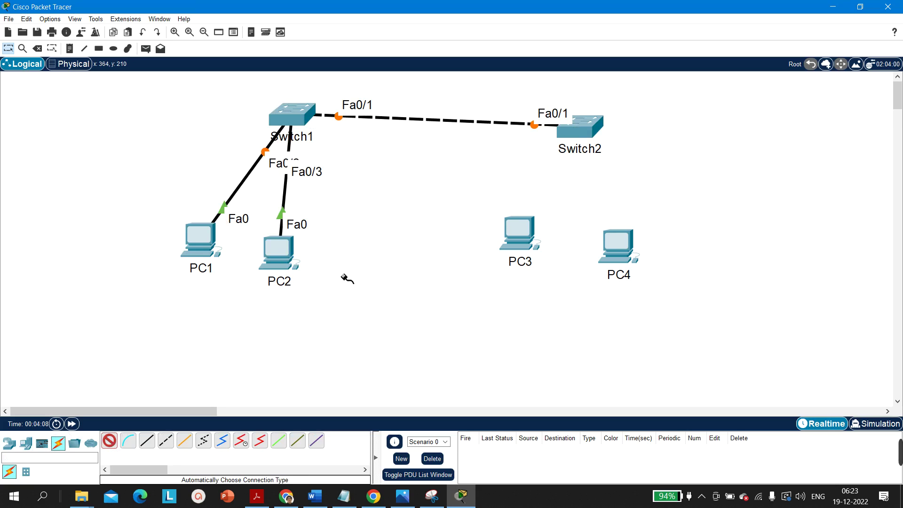
Step: Connect Switch2 to PC3 and PC4 with automatic connections and leave the cabling tool
{"action": "left_click", "coordinate": [580, 127]}
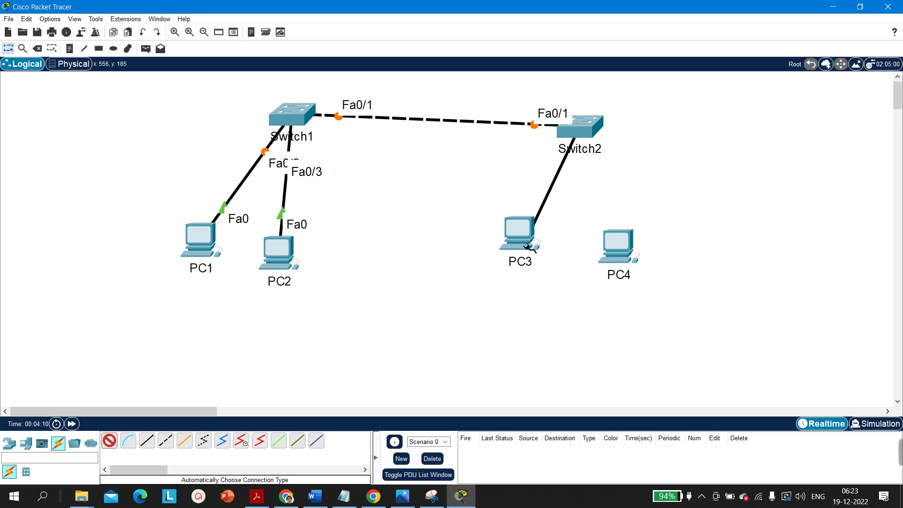
{"action": "left_click", "coordinate": [518, 230]}
{"action": "left_click", "coordinate": [599, 136]}
{"action": "left_click", "coordinate": [628, 256]}
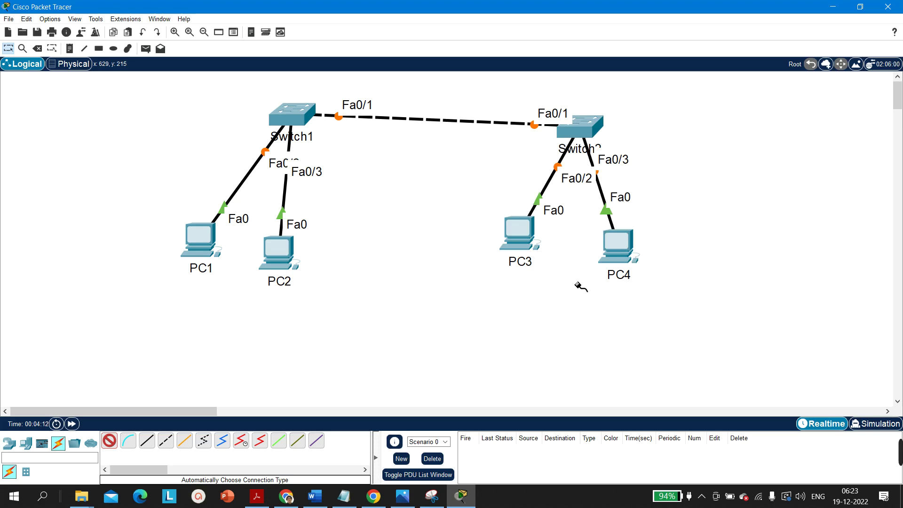
{"action": "left_click", "coordinate": [109, 440]}
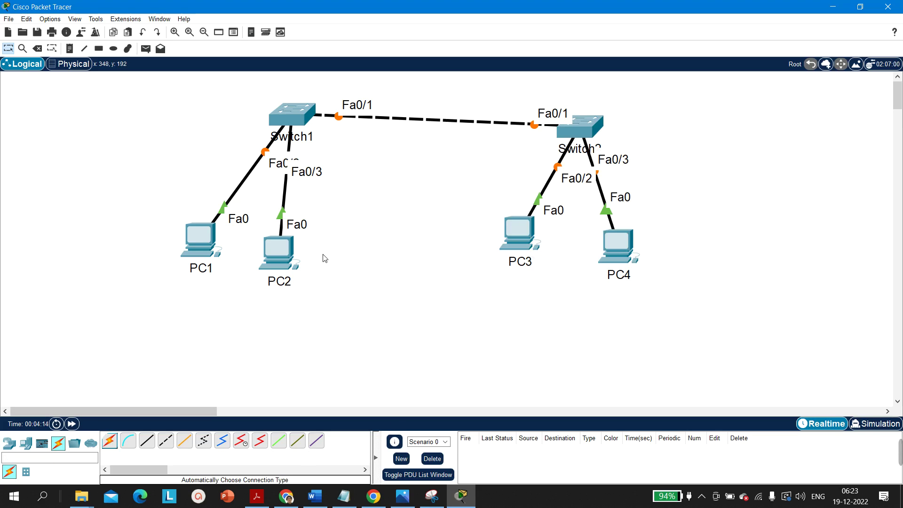
Step: Spread the four PCs farther apart below their switches so the link labels are readable
{"action": "left_click_drag", "start_coordinate": [285, 273], "coordinate": [315, 275]}
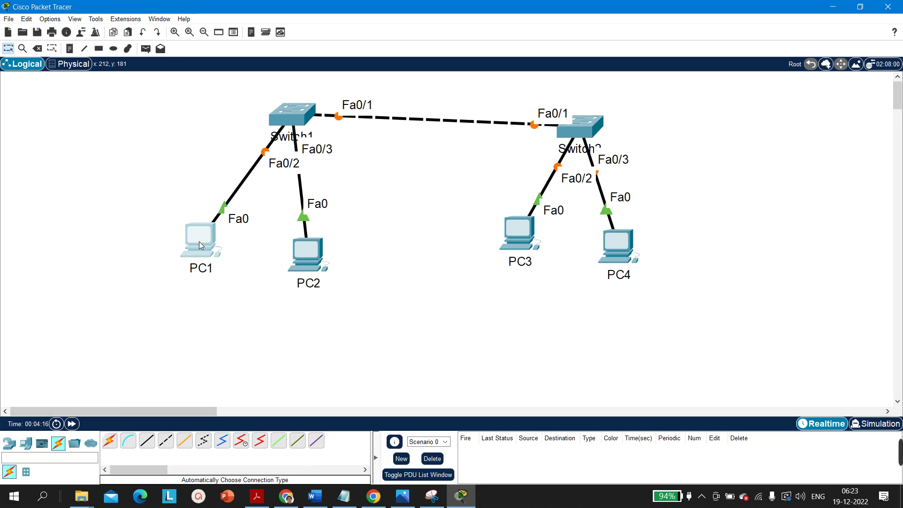
{"action": "left_click_drag", "start_coordinate": [201, 245], "coordinate": [155, 235]}
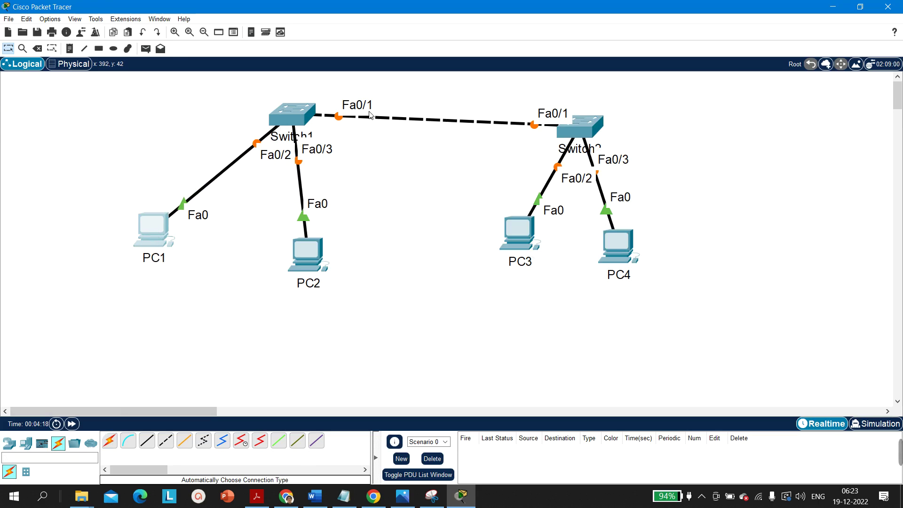
{"action": "left_click_drag", "start_coordinate": [313, 260], "coordinate": [337, 267]}
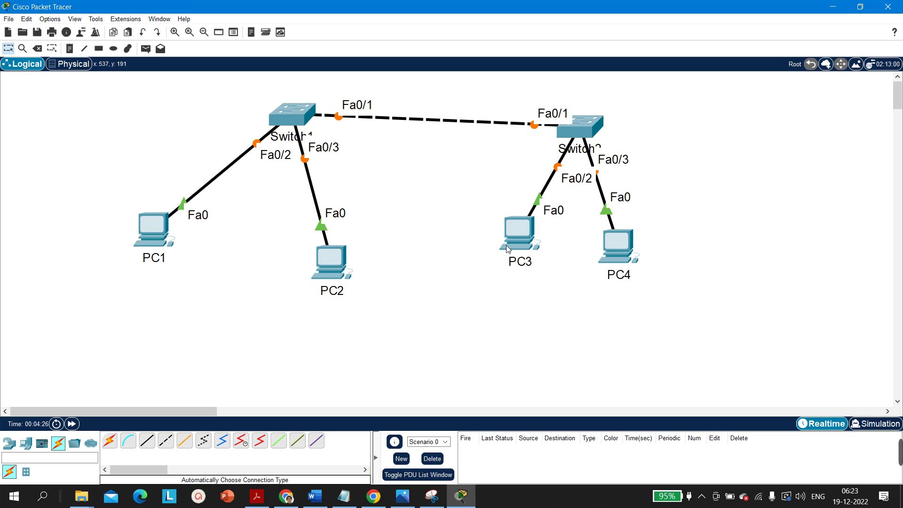
{"action": "left_click_drag", "start_coordinate": [508, 249], "coordinate": [483, 282]}
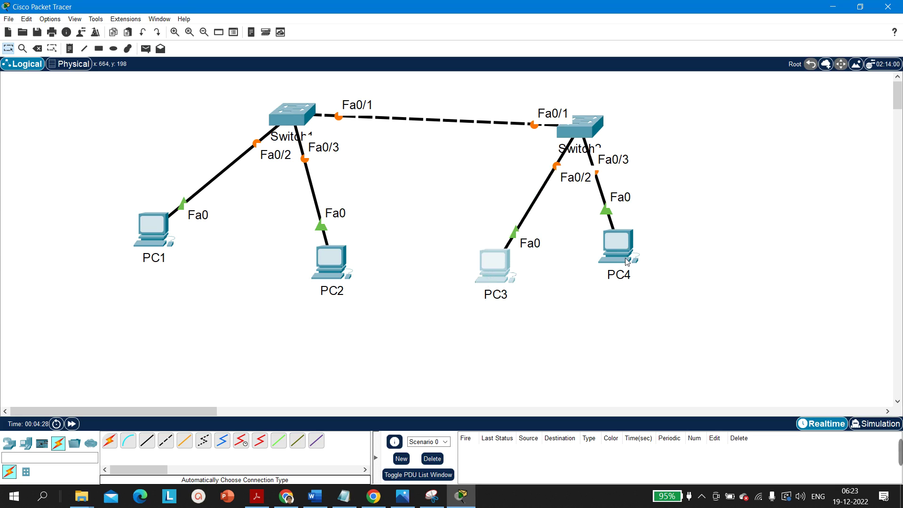
{"action": "left_click_drag", "start_coordinate": [626, 262], "coordinate": [669, 303]}
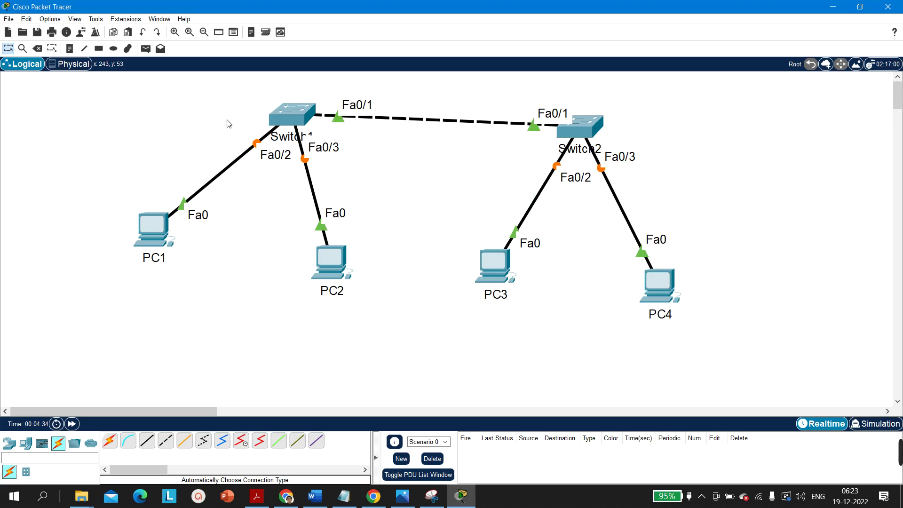
Step: Open Switch1's command line interface, shift its window off the switch, and bring up the user prompt
{"action": "left_click_drag", "start_coordinate": [220, 117], "coordinate": [373, 173]}
{"action": "left_click", "coordinate": [376, 175]}
{"action": "left_click", "coordinate": [298, 121]}
{"action": "left_click", "coordinate": [366, 102]}
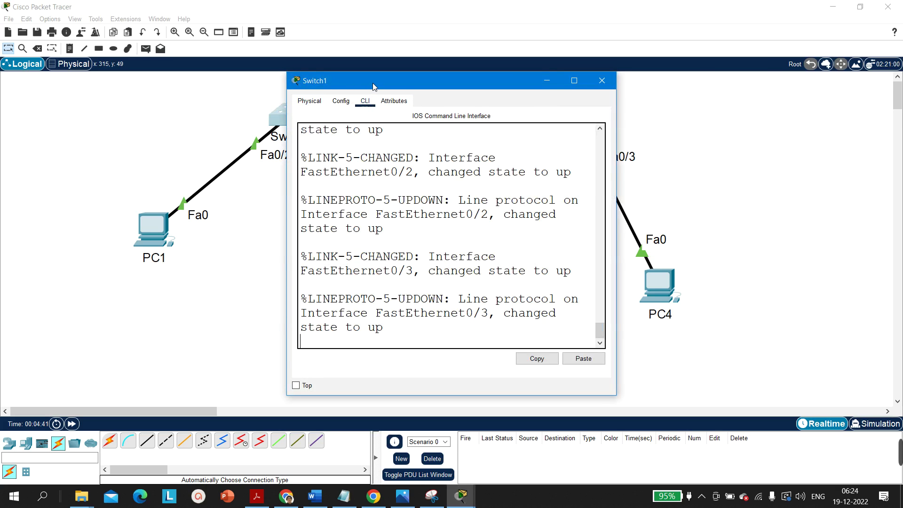
{"action": "left_click_drag", "start_coordinate": [373, 86], "coordinate": [524, 64]}
{"action": "key", "text": "Return"}
{"action": "key", "text": "Return"}
{"action": "key", "text": "Return"}
{"action": "key", "text": "Return"}
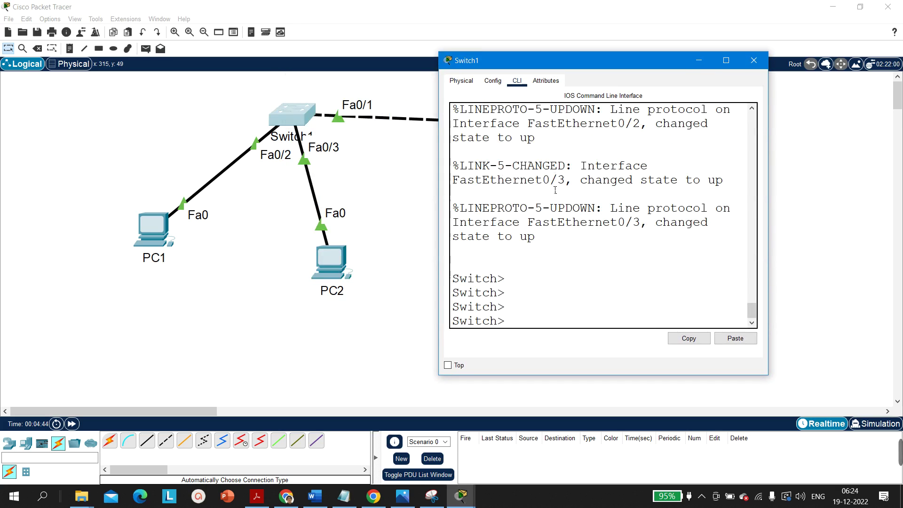
Step: Enter privileged EXEC mode on Switch1 with the en command
{"action": "type", "text": "en"}
{"action": "key", "text": "Return"}
{"action": "key", "text": "Return"}
{"action": "key", "text": "Return"}
{"action": "key", "text": "Return"}
{"action": "key", "text": "Return"}
{"action": "key", "text": "Return"}
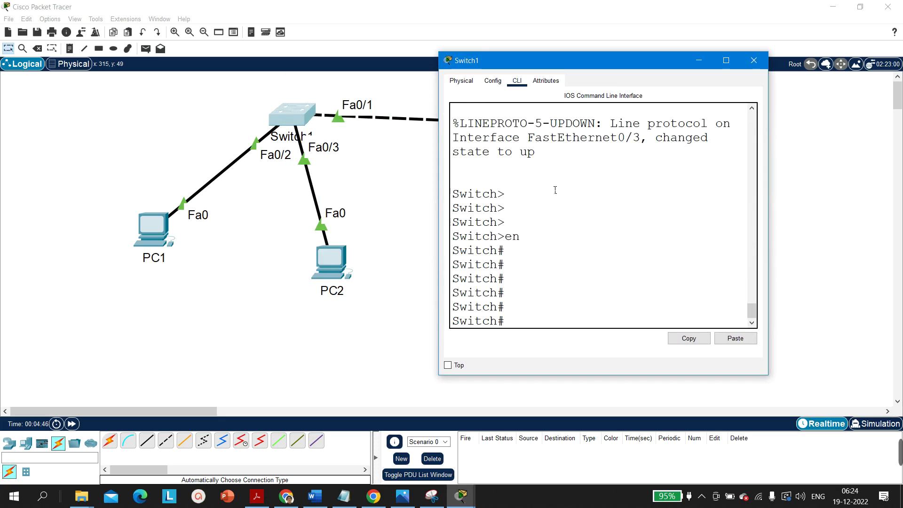
Step: Enter global configuration mode from the terminal on Switch1 with the configure command
{"action": "type", "text": "conf"}
{"action": "key", "text": "Tab"}
{"action": "key", "text": "Return"}
{"action": "key", "text": "Return"}
{"action": "key", "text": "Return"}
{"action": "key", "text": "Return"}
{"action": "key", "text": "Return"}
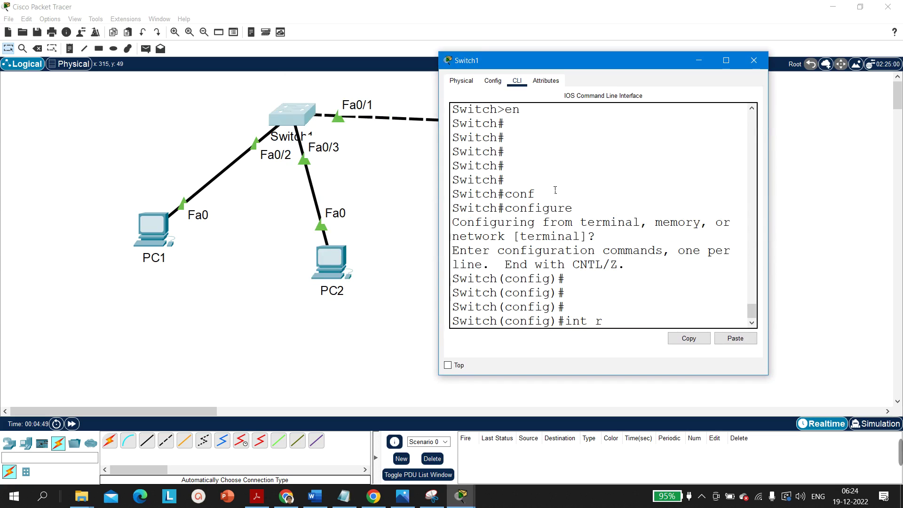
Step: Enter interface range configuration for fastEthernet 0/1 - 3 on Switch1
{"action": "type", "text": "int r fas"}
{"action": "key", "text": "Tab"}
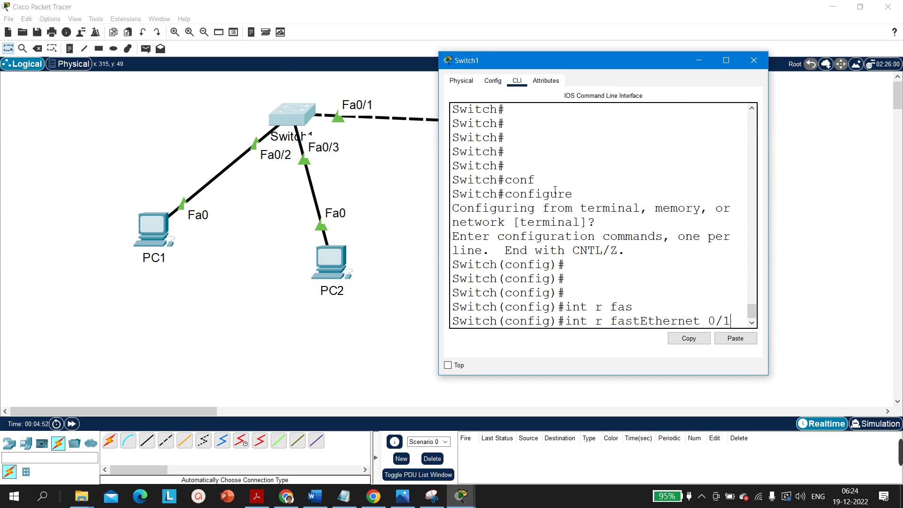
{"action": "type", "text": "0/1"}
{"action": "key", "text": "Return"}
{"action": "type", "text": "- 3"}
{"action": "key", "text": "Return"}
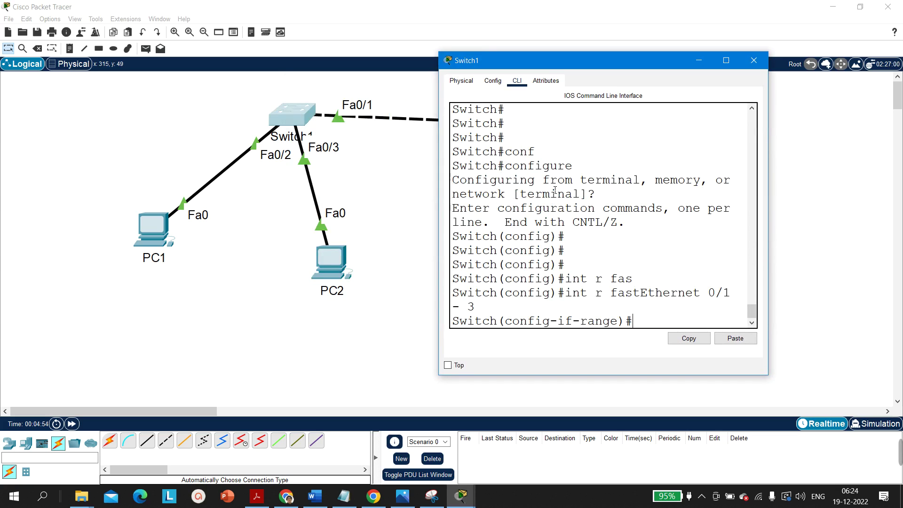
Step: Set the selected fastEthernet ports on Switch1 to access mode with the switchport mode access command
{"action": "key", "text": "Return"}
{"action": "type", "text": "sw"}
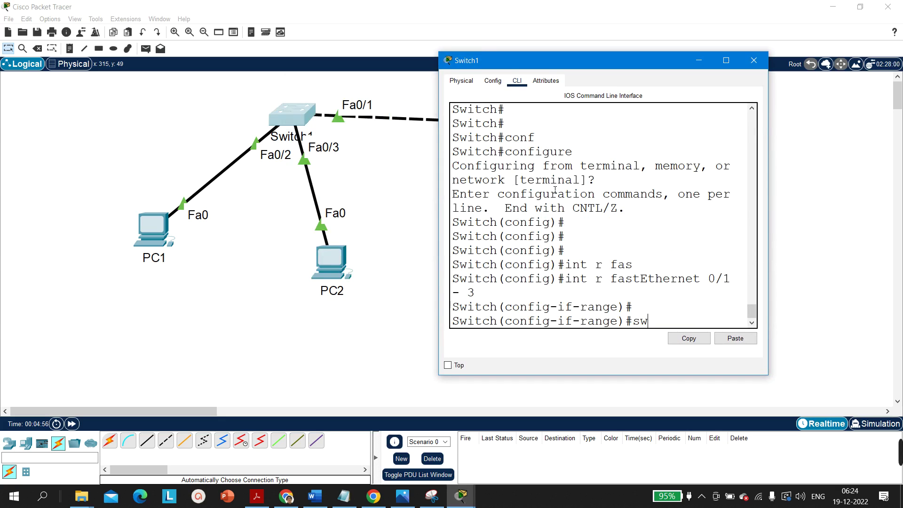
{"action": "key", "text": "Tab"}
{"action": "type", "text": "mo"}
{"action": "key", "text": "Tab"}
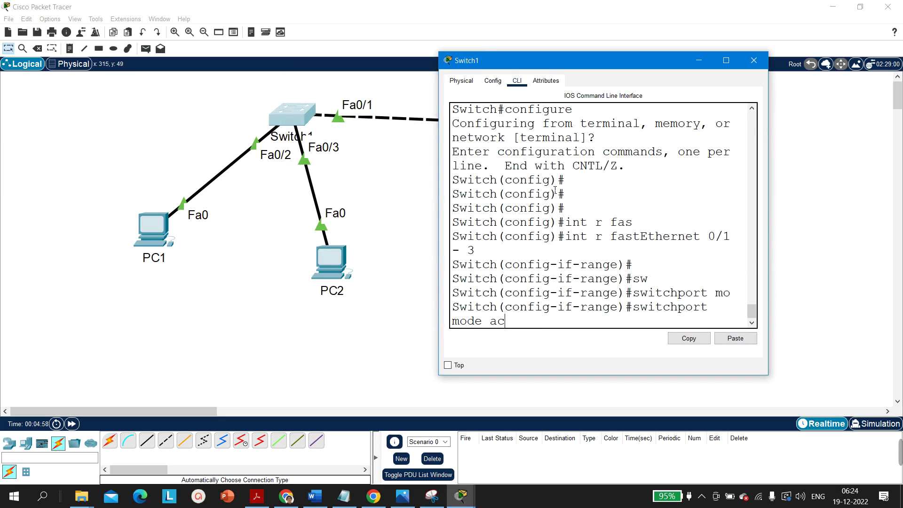
{"action": "type", "text": "ac"}
{"action": "key", "text": "Tab"}
{"action": "key", "text": "Return"}
{"action": "key", "text": "Return"}
{"action": "key", "text": "Return"}
{"action": "key", "text": "Return"}
Step: Assign the selected fastEthernet ports on Switch1 to VLAN 10 with the switchport access vlan command
{"action": "type", "text": "sw"}
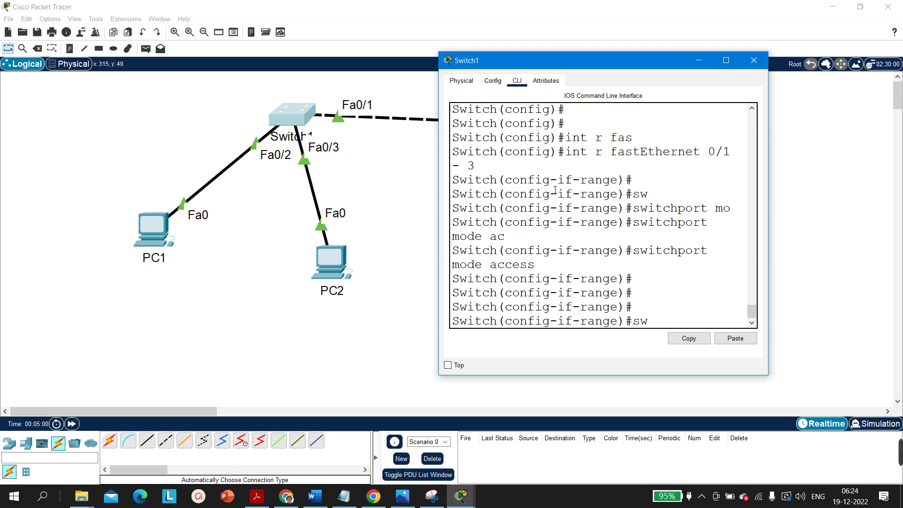
{"action": "key", "text": "Tab"}
{"action": "type", "text": "ac"}
{"action": "key", "text": "Tab"}
{"action": "type", "text": "v"}
{"action": "key", "text": "Tab"}
{"action": "type", "text": "1"}
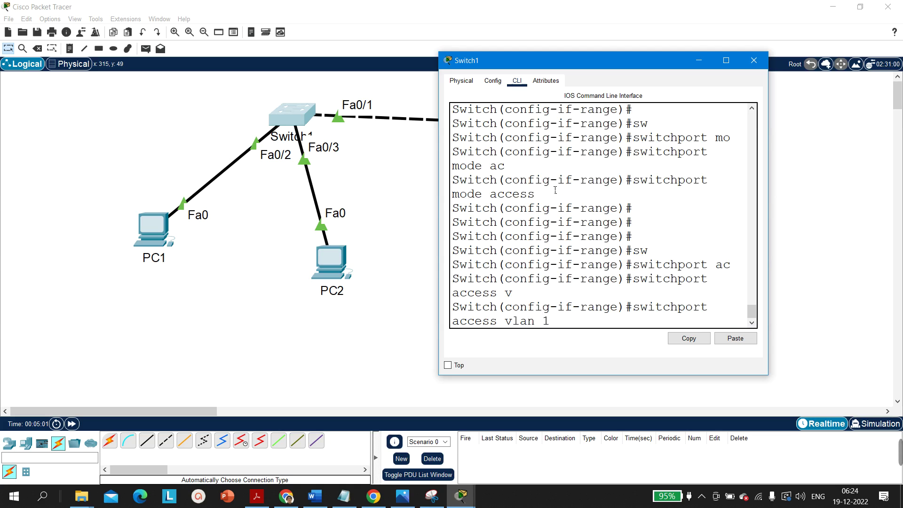
{"action": "type", "text": "0"}
{"action": "key", "text": "Return"}
{"action": "key", "text": "Return"}
{"action": "key", "text": "Return"}
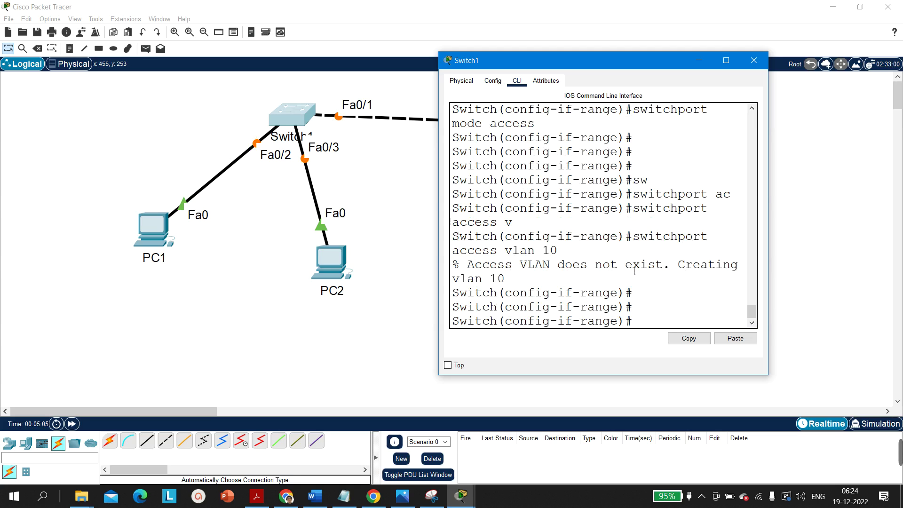
{"action": "left_click_drag", "start_coordinate": [708, 265], "coordinate": [541, 292]}
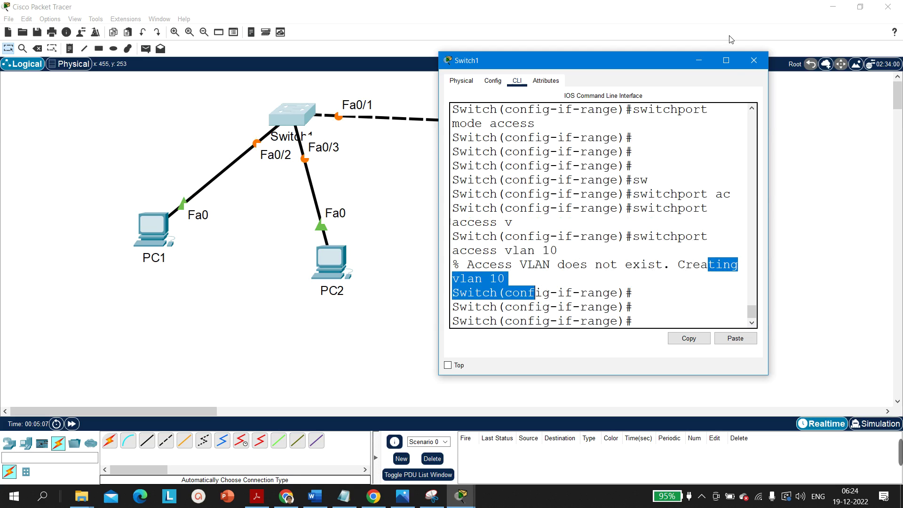
Step: Maximize Switch1's command line window and exit interface range configuration back to privileged EXEC mode
{"action": "left_click", "coordinate": [725, 60]}
{"action": "left_click", "coordinate": [590, 180]}
{"action": "key", "text": "Return"}
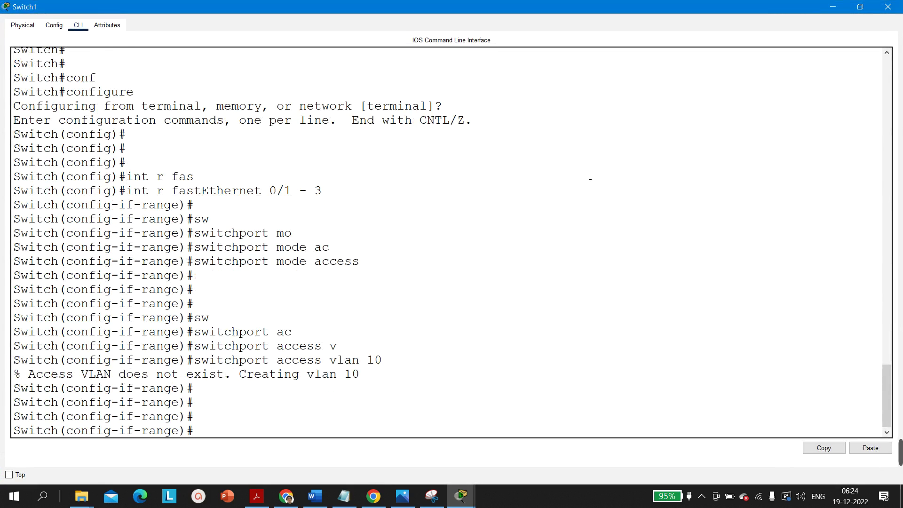
{"action": "key", "text": "ctrl+z"}
{"action": "key", "text": "Return"}
Step: Run show vlan brief on Switch1, examine the ports listed for VLAN 1 and VLAN 10, and minimize the window
{"action": "type", "text": "sh"}
{"action": "key", "text": "Tab"}
{"action": "type", "text": "v"}
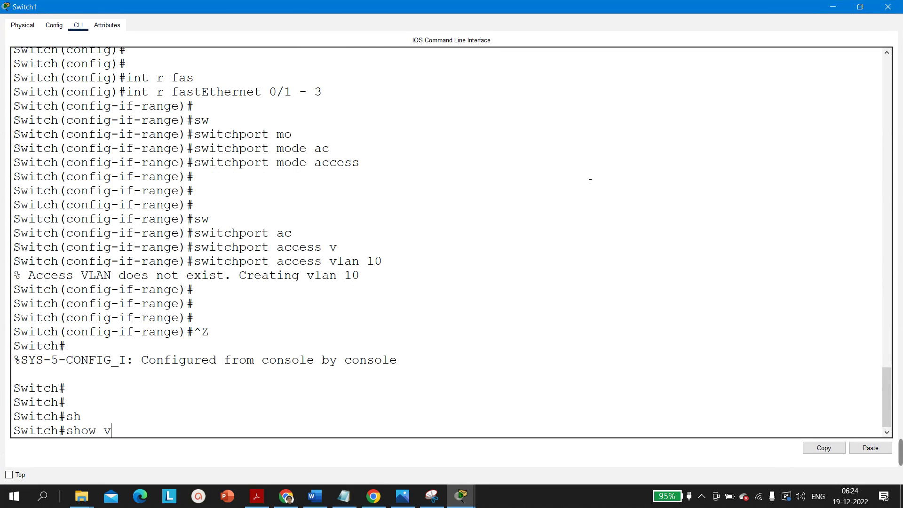
{"action": "type", "text": "l"}
{"action": "key", "text": "Tab"}
{"action": "type", "text": "br"}
{"action": "key", "text": "Tab"}
{"action": "key", "text": "Return"}
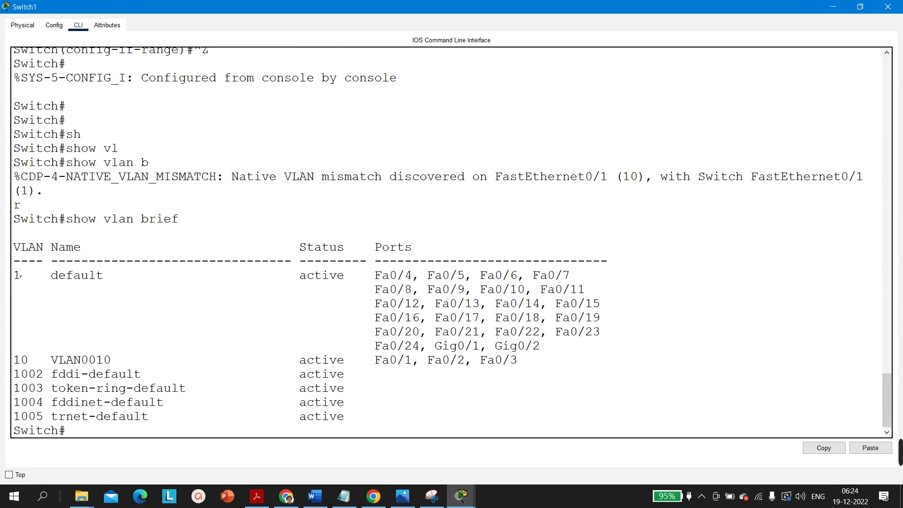
{"action": "left_click_drag", "start_coordinate": [20, 276], "coordinate": [574, 346]}
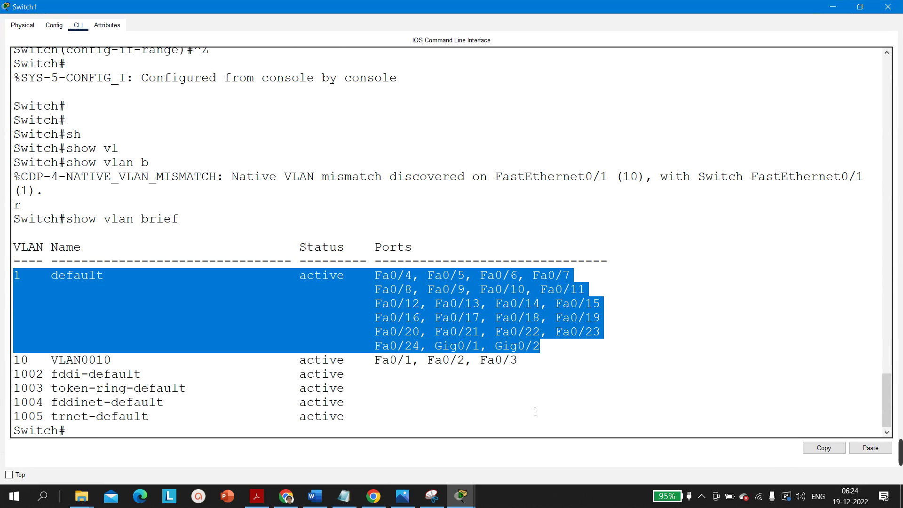
{"action": "left_click_drag", "start_coordinate": [524, 368], "coordinate": [13, 365]}
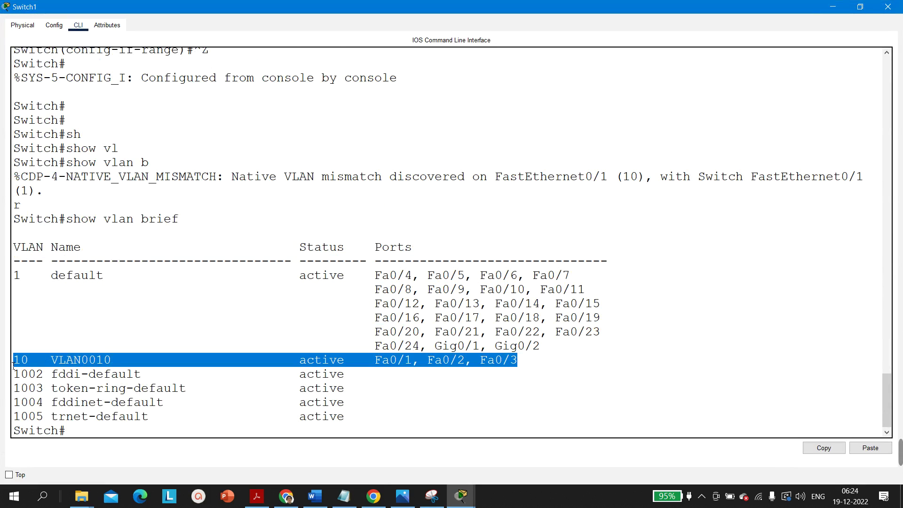
{"action": "left_click", "coordinate": [833, 6]}
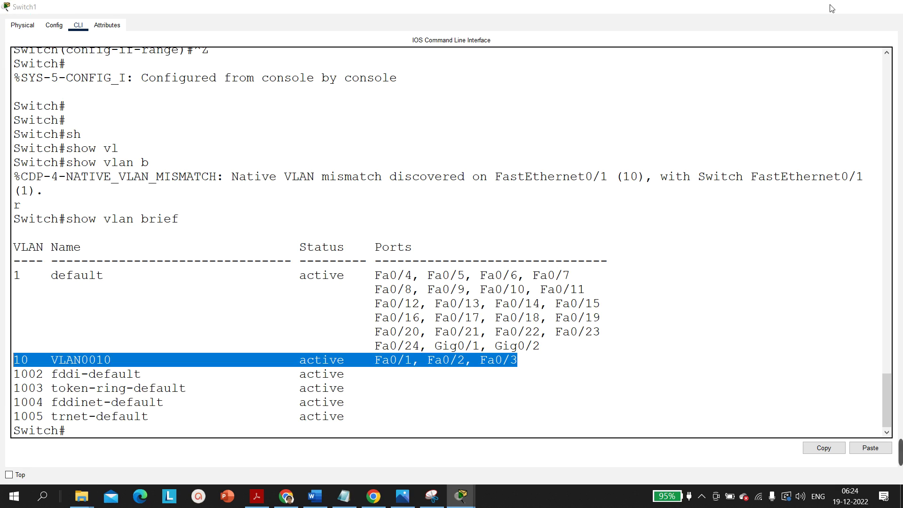
Step: Open Switch2's command line interface, shift its window off the switch, and bring up the user prompt
{"action": "left_click", "coordinate": [585, 136]}
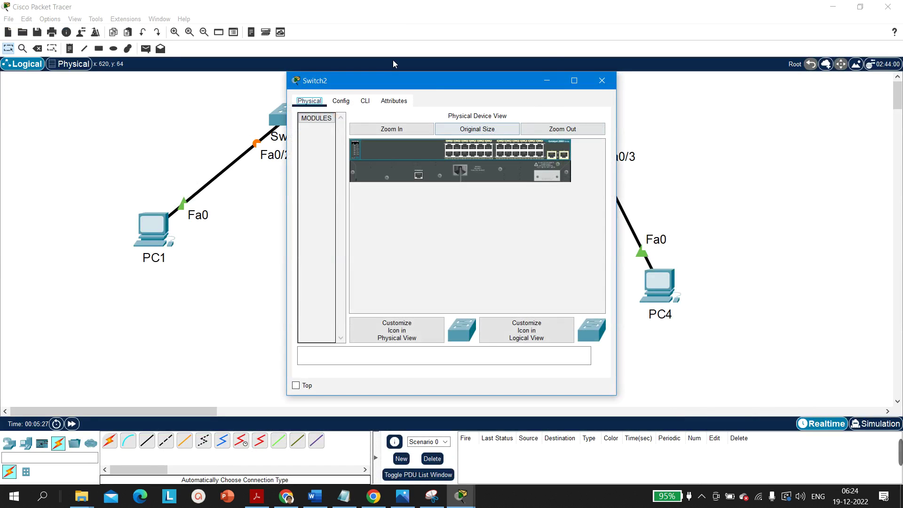
{"action": "left_click_drag", "start_coordinate": [410, 80], "coordinate": [221, 67]}
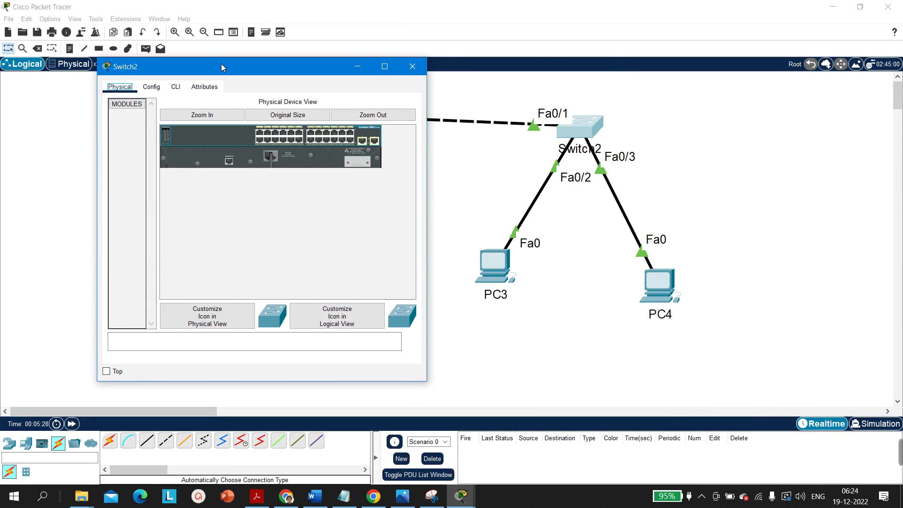
{"action": "left_click", "coordinate": [176, 88]}
{"action": "key", "text": "Return"}
{"action": "key", "text": "Return"}
{"action": "key", "text": "Return"}
{"action": "key", "text": "Return"}
{"action": "key", "text": "Return"}
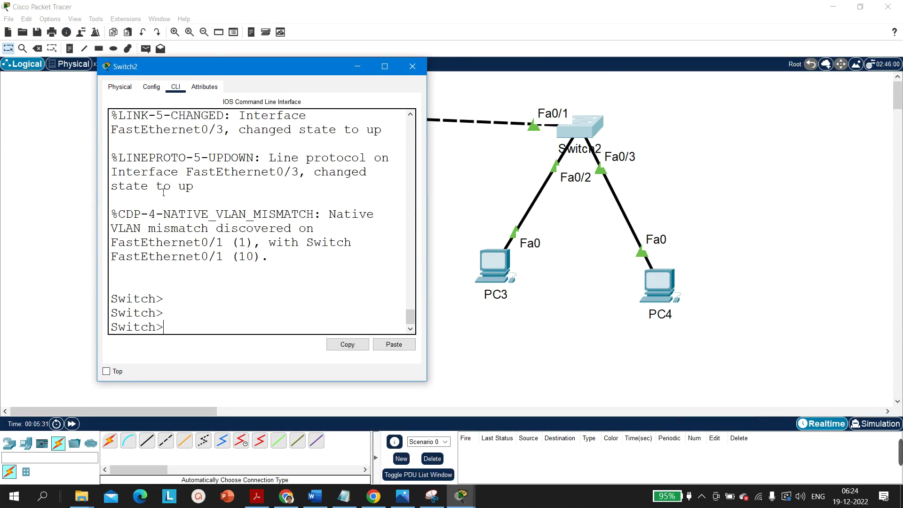
Step: Enter privileged EXEC mode on Switch2 with the en command
{"action": "type", "text": "en"}
{"action": "key", "text": "Return"}
{"action": "key", "text": "Return"}
{"action": "key", "text": "Return"}
Step: Enter global configuration mode from the terminal on Switch2 and open interface range f0/1 - 3 for configuration
{"action": "type", "text": "co"}
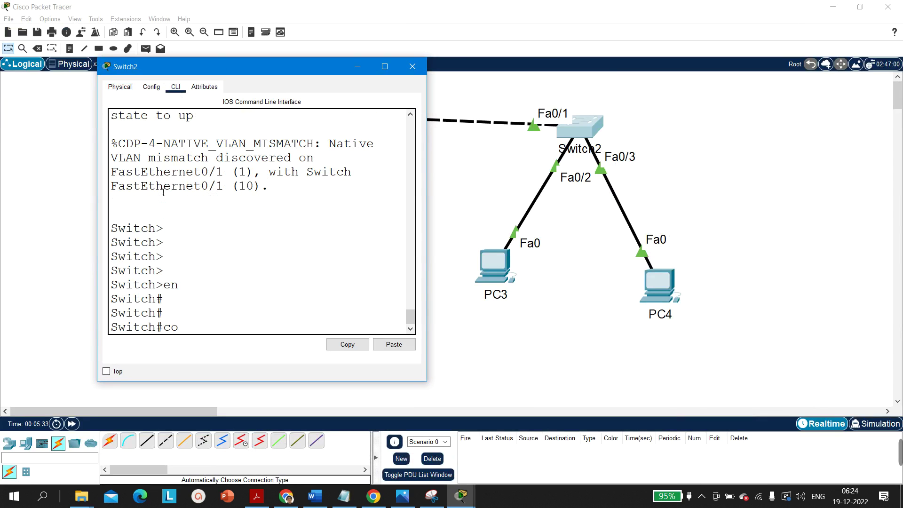
{"action": "type", "text": "nf"}
{"action": "key", "text": "Tab"}
{"action": "key", "text": "Return"}
{"action": "key", "text": "Return"}
{"action": "key", "text": "Return"}
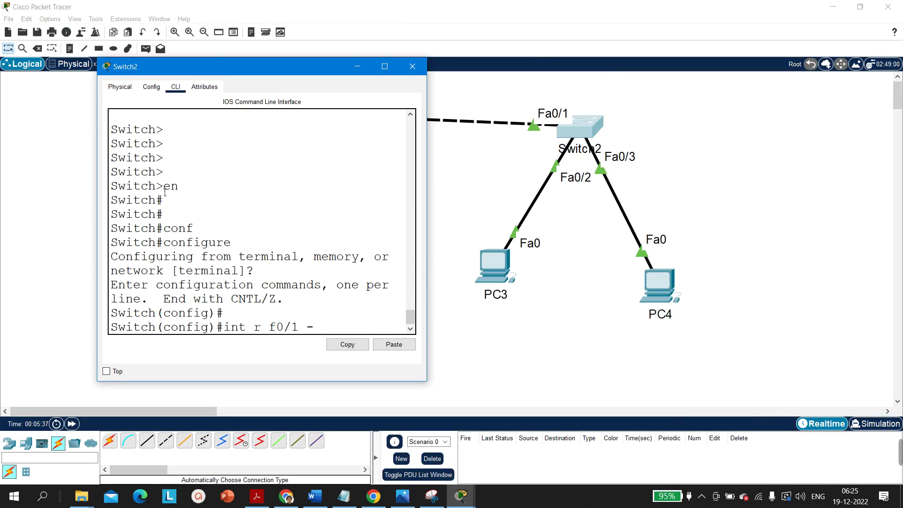
{"action": "type", "text": "int r f0/1 - 3"}
{"action": "key", "text": "Return"}
Step: Set the selected ports on Switch2 to access mode with the switchport mode access command
{"action": "type", "text": "s"}
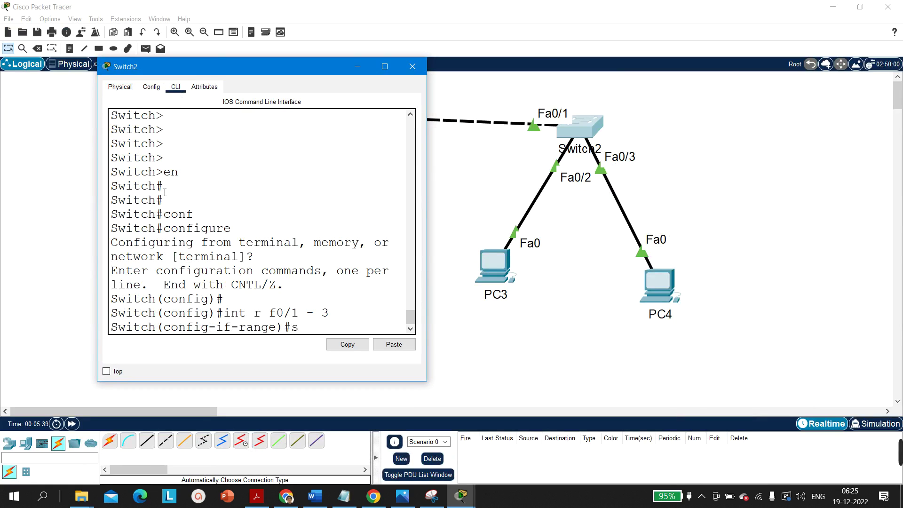
{"action": "type", "text": "e"}
{"action": "key", "text": "Tab"}
{"action": "type", "text": "sw"}
{"action": "key", "text": "Tab"}
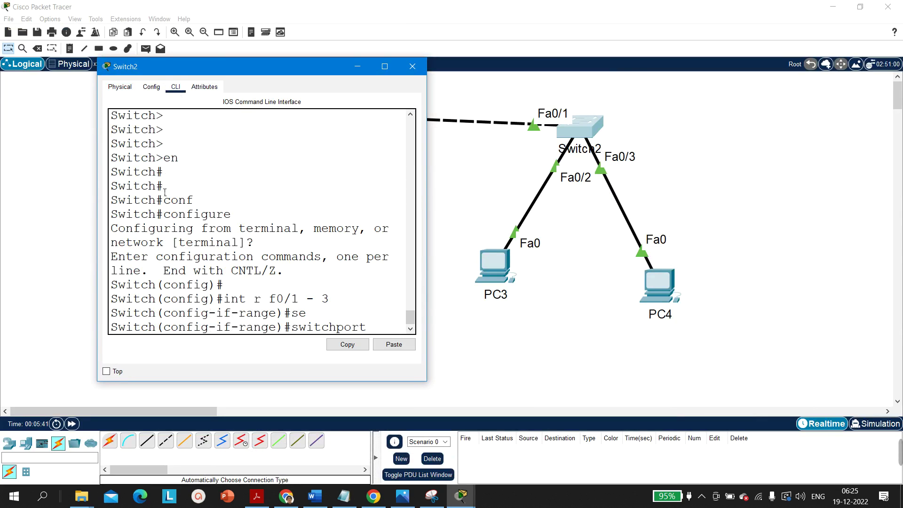
{"action": "type", "text": "m"}
{"action": "key", "text": "Tab"}
{"action": "type", "text": "ac"}
{"action": "key", "text": "Tab"}
{"action": "key", "text": "Return"}
{"action": "key", "text": "Return"}
{"action": "key", "text": "Return"}
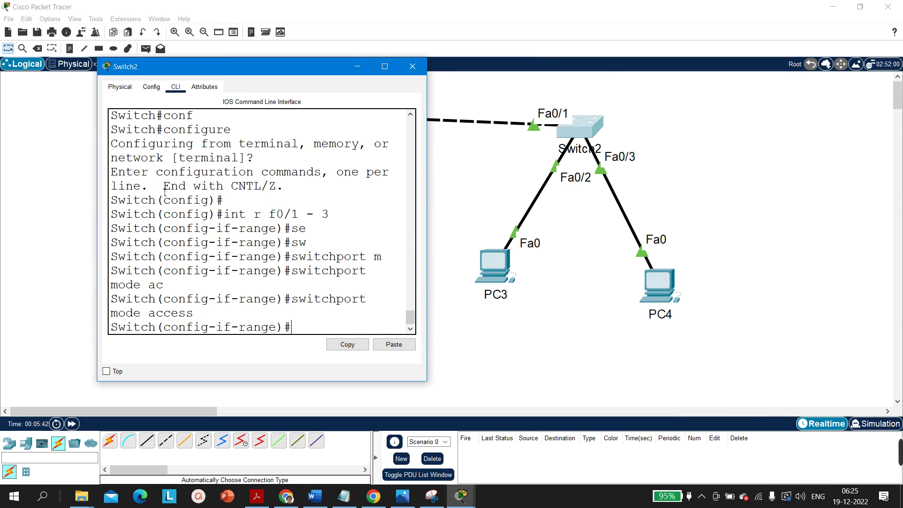
Step: Assign the selected ports on Switch2 to VLAN 20 with the switchport access vlan command and close the switch window
{"action": "type", "text": "sw"}
{"action": "key", "text": "Tab"}
{"action": "type", "text": "ac"}
{"action": "key", "text": "Tab"}
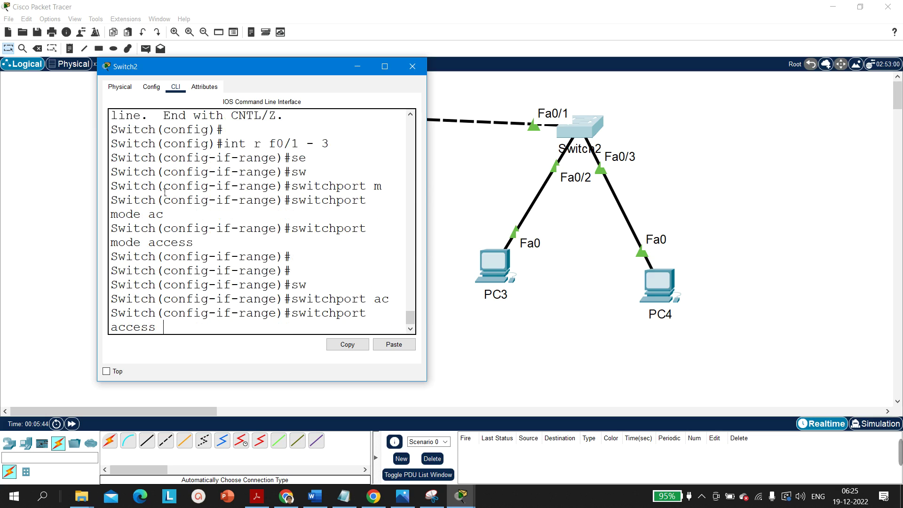
{"action": "type", "text": "v"}
{"action": "key", "text": "Tab"}
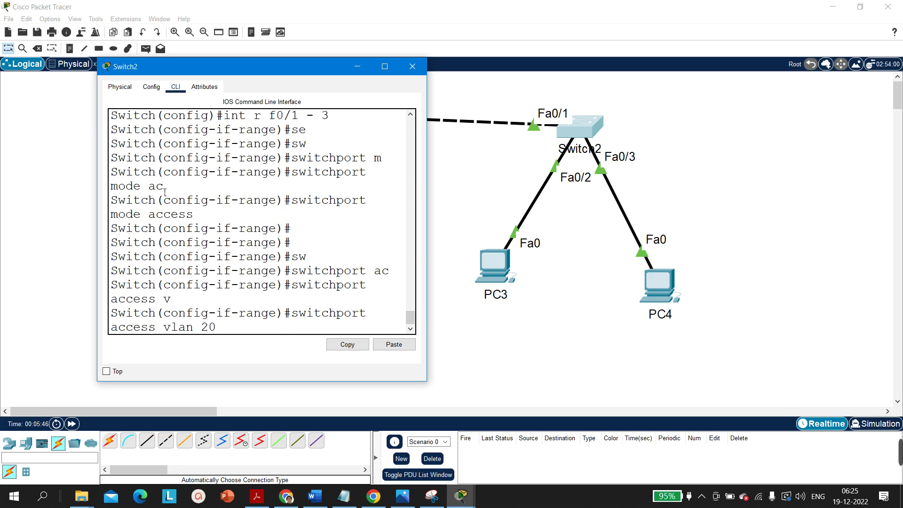
{"action": "type", "text": "20"}
{"action": "key", "text": "Return"}
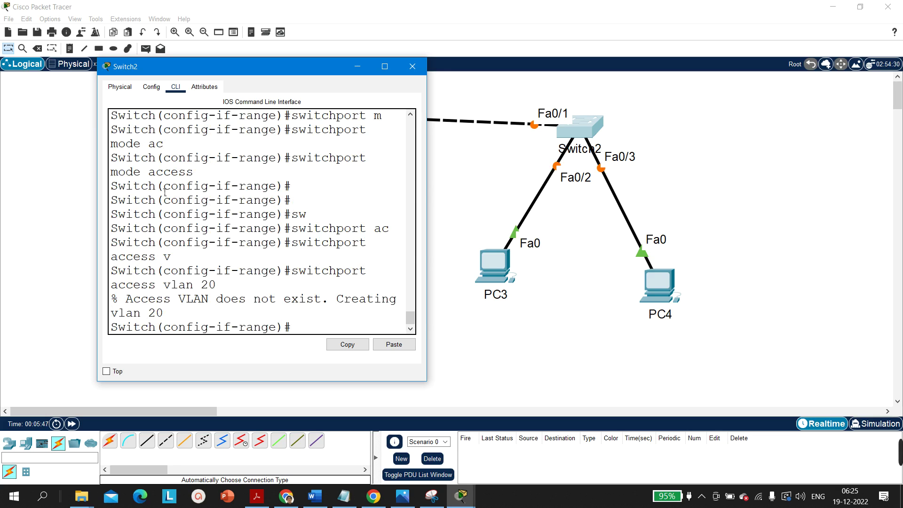
{"action": "left_click", "coordinate": [412, 66]}
Step: Give PC1 the static IPv4 address 10.0.0.1 with subnet mask 255.0.0.0 and close its window
{"action": "left_click", "coordinate": [166, 211]}
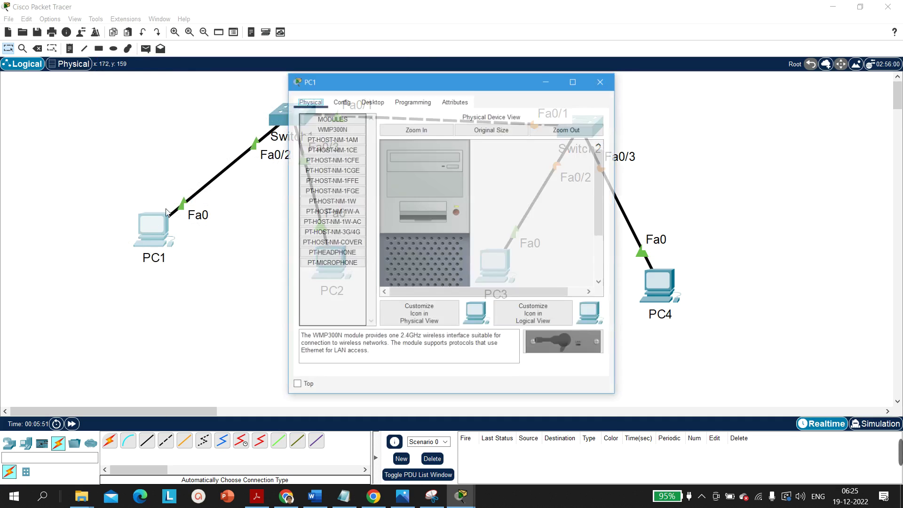
{"action": "left_click", "coordinate": [372, 102]}
{"action": "left_click", "coordinate": [326, 138]}
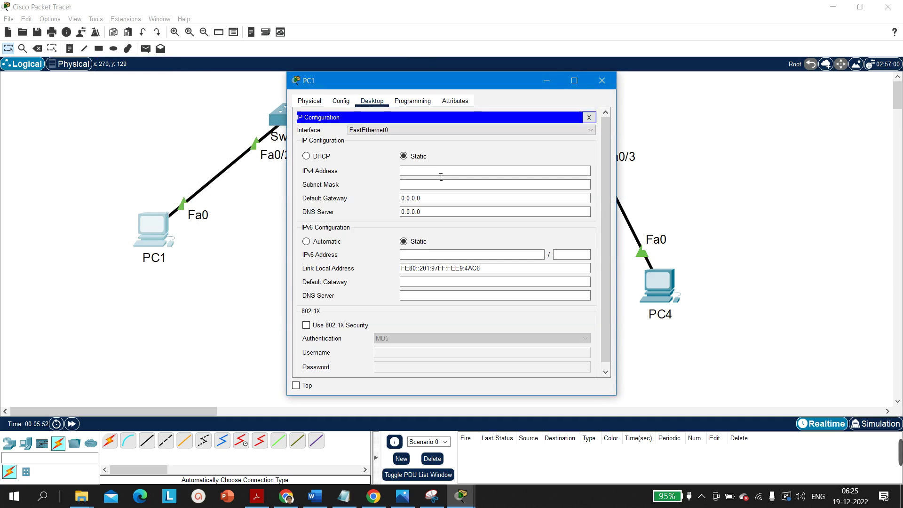
{"action": "left_click", "coordinate": [436, 172]}
{"action": "type", "text": "10.0.0.1"}
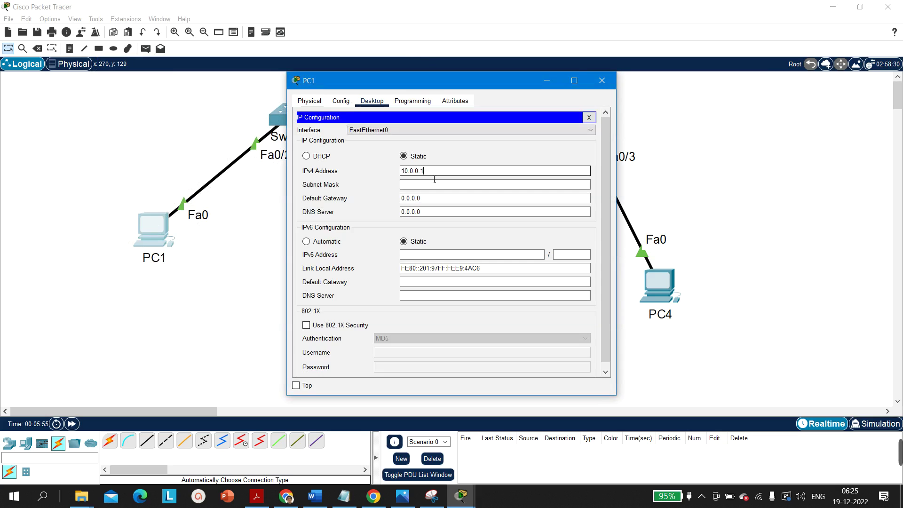
{"action": "key", "text": "Tab"}
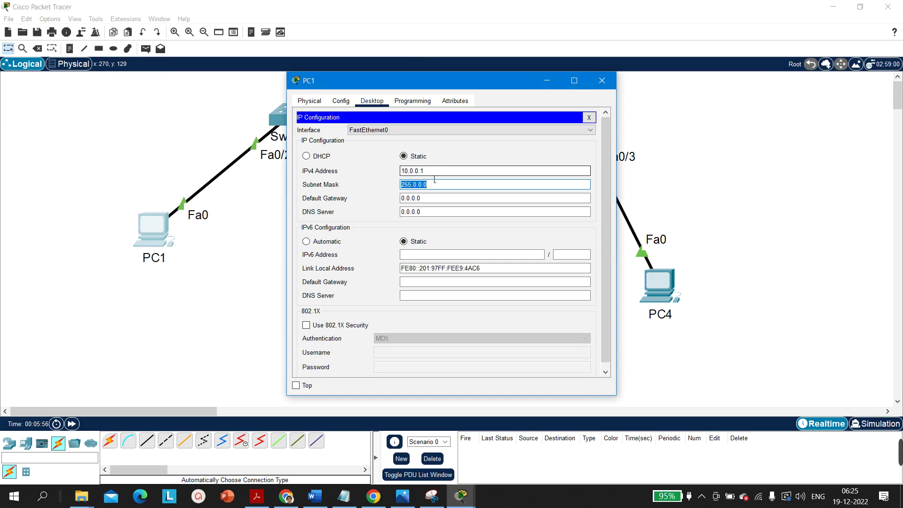
{"action": "left_click", "coordinate": [602, 75]}
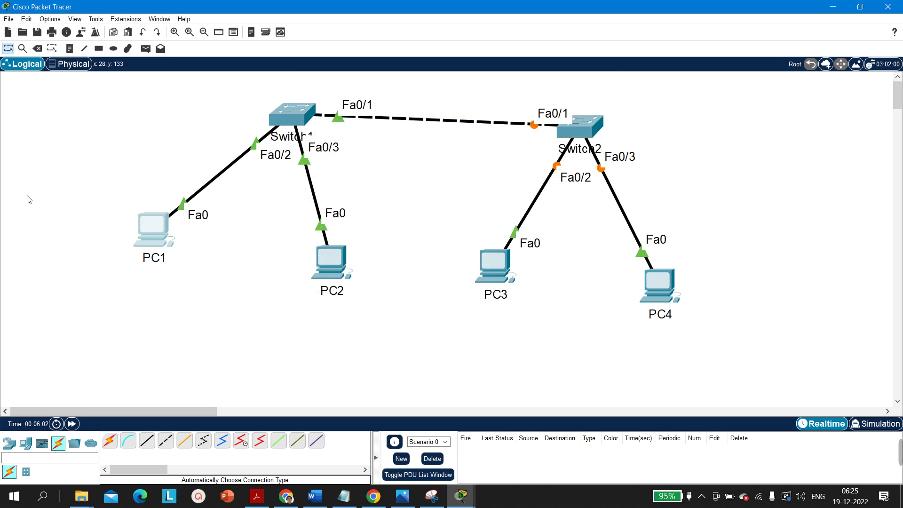
Step: Give PC2 the static IPv4 address 10.0.0.2 with subnet mask 255.0.0.0 and return to the topology
{"action": "left_click", "coordinate": [329, 263]}
{"action": "left_click", "coordinate": [371, 100]}
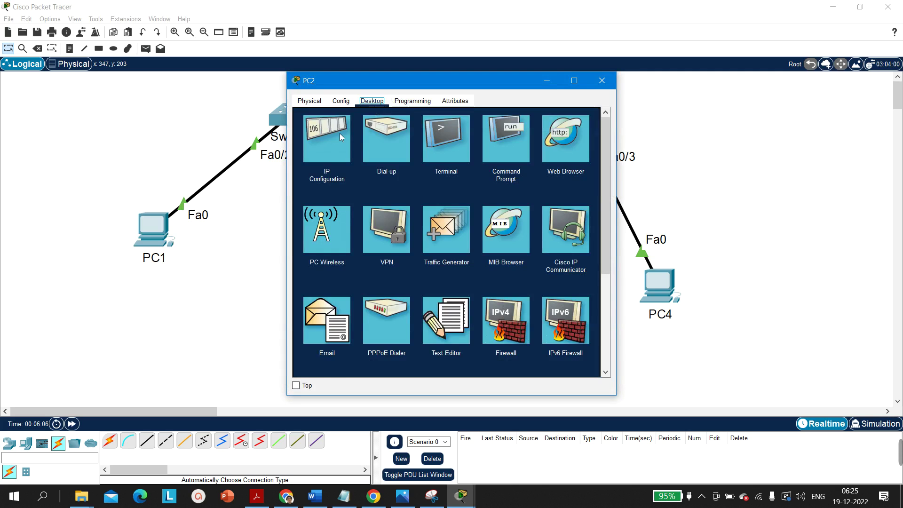
{"action": "left_click", "coordinate": [340, 137]}
{"action": "left_click", "coordinate": [463, 173]}
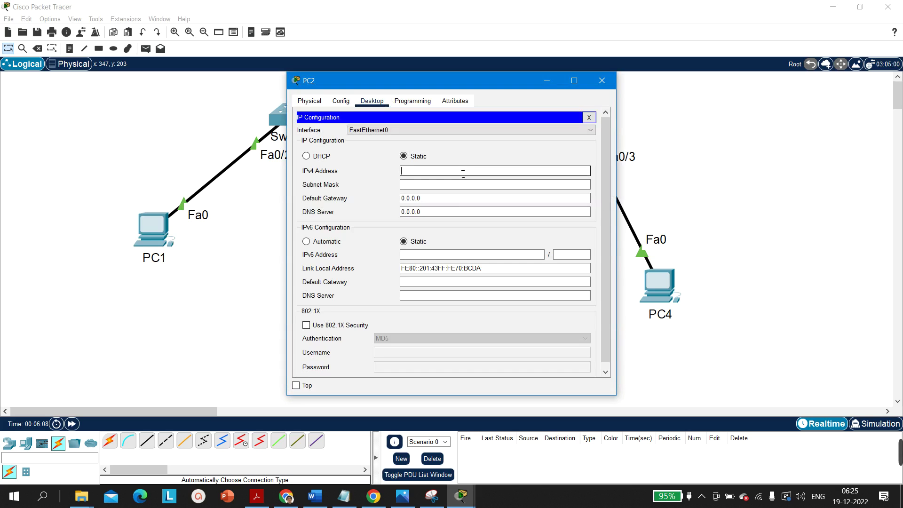
{"action": "type", "text": "10.0.0.2"}
{"action": "key", "text": "Tab"}
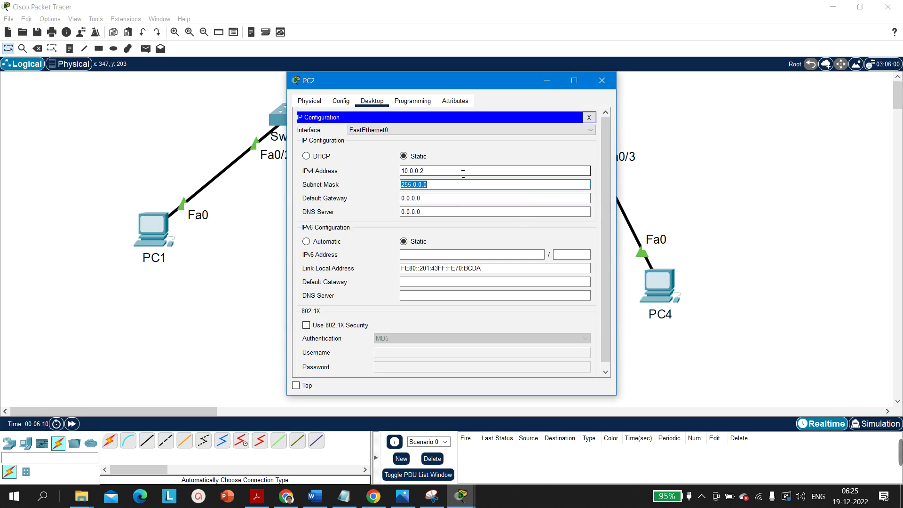
{"action": "left_click", "coordinate": [674, 178]}
Step: Give PC3 the static IPv4 address 10.0.0.3 with subnet mask 255.0.0.0
{"action": "left_click", "coordinate": [494, 270]}
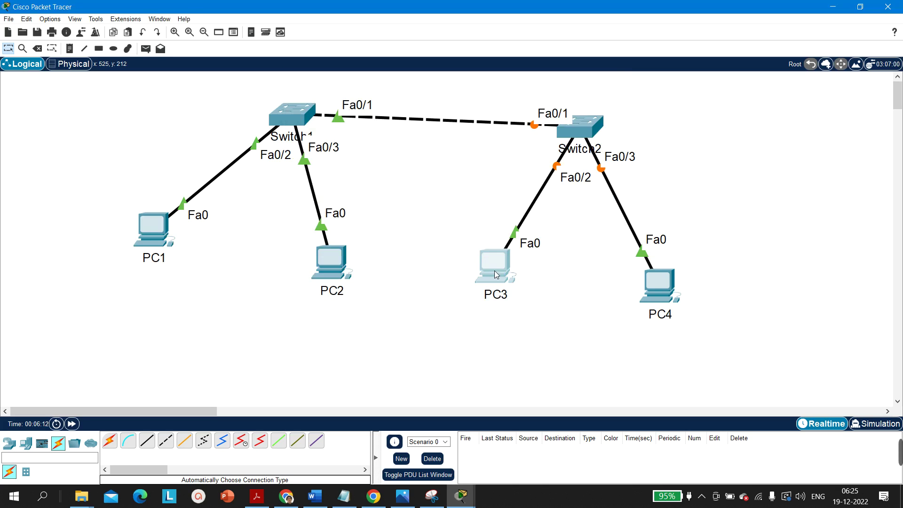
{"action": "left_click", "coordinate": [372, 100]}
{"action": "left_click", "coordinate": [337, 125]}
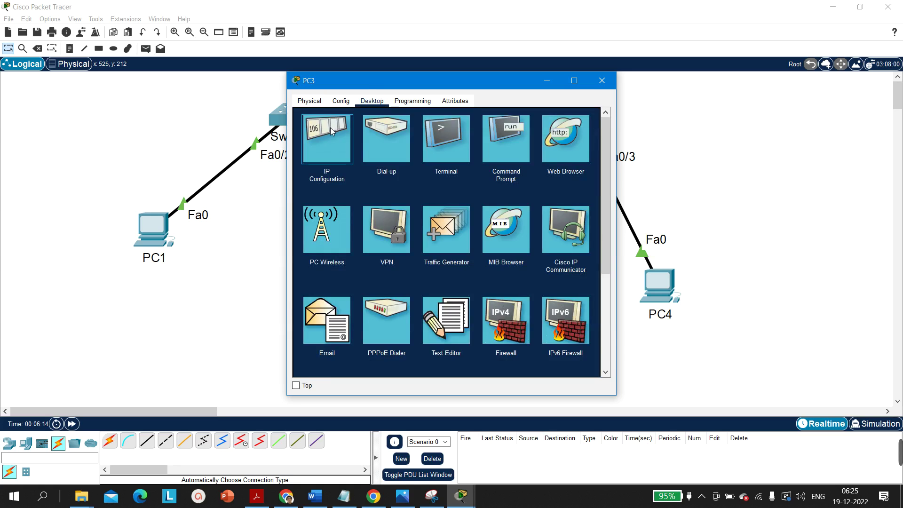
{"action": "left_click", "coordinate": [446, 172]}
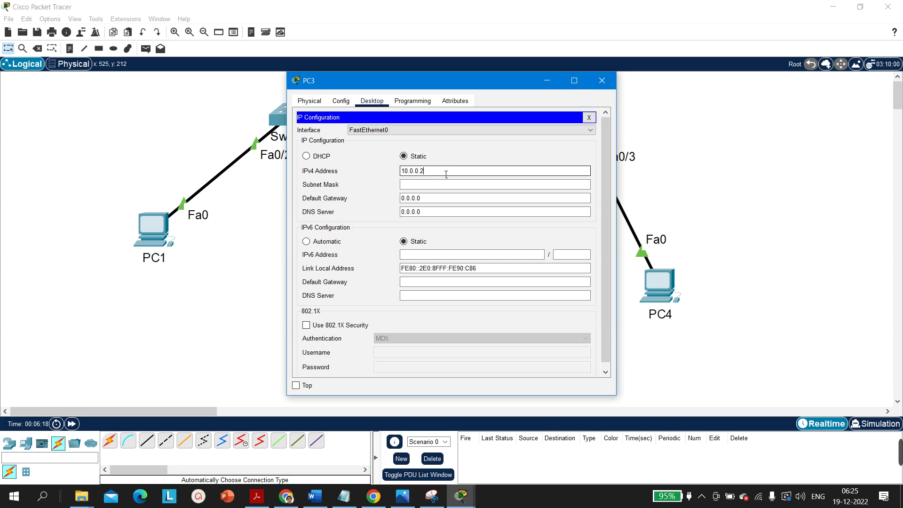
{"action": "type", "text": "10.0.0.3"}
{"action": "key", "text": "Tab"}
{"action": "key", "text": "Tab"}
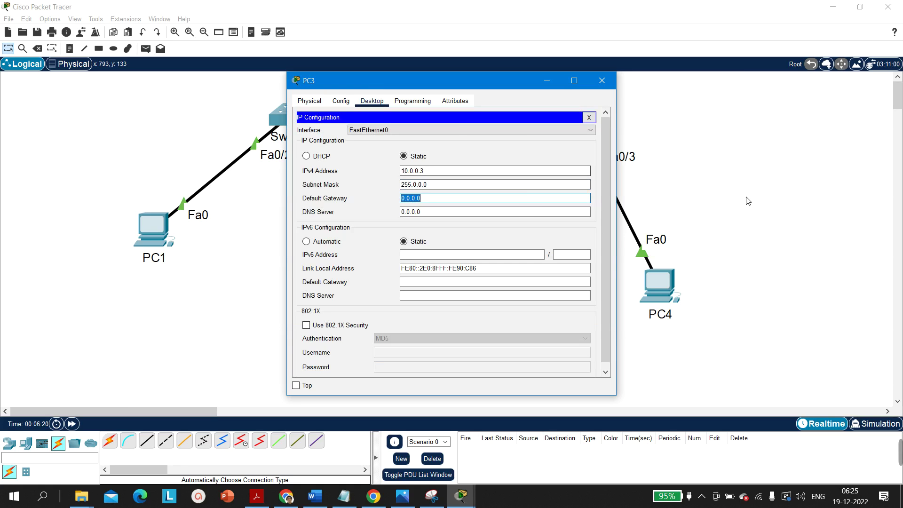
Step: Give PC4 the static IPv4 address 10.0.0.4 with subnet mask 255.0.0.0 and return to the topology
{"action": "left_click", "coordinate": [748, 205]}
{"action": "left_click", "coordinate": [663, 282]}
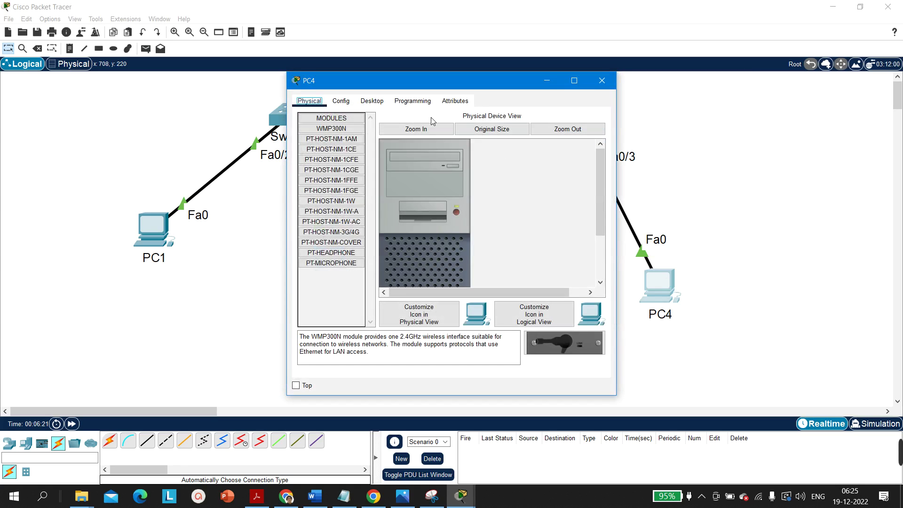
{"action": "left_click", "coordinate": [372, 101]}
{"action": "left_click", "coordinate": [348, 135]}
{"action": "left_click", "coordinate": [423, 173]}
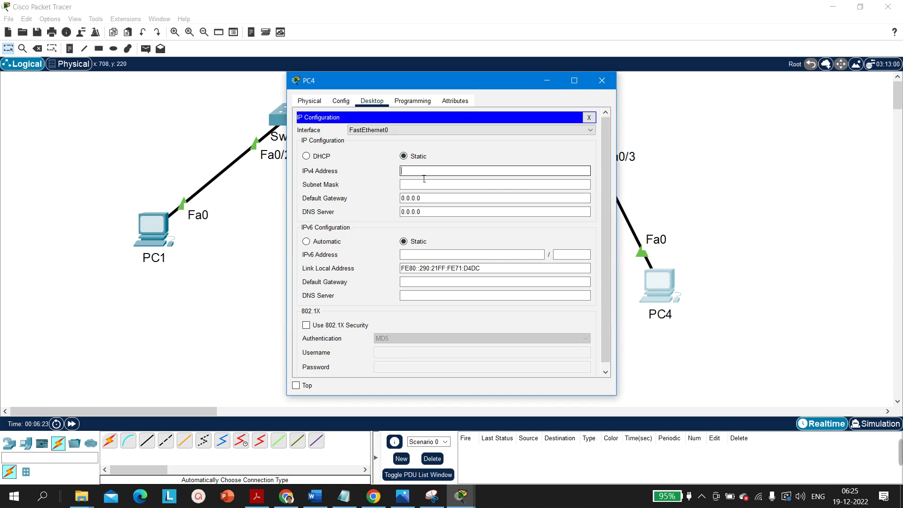
{"action": "type", "text": "10.0.0.4"}
{"action": "key", "text": "Tab"}
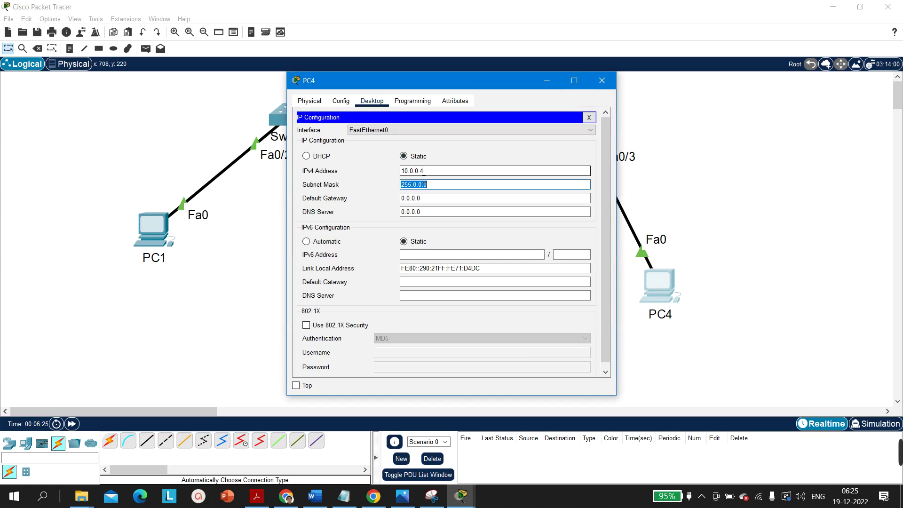
{"action": "left_click", "coordinate": [862, 202]}
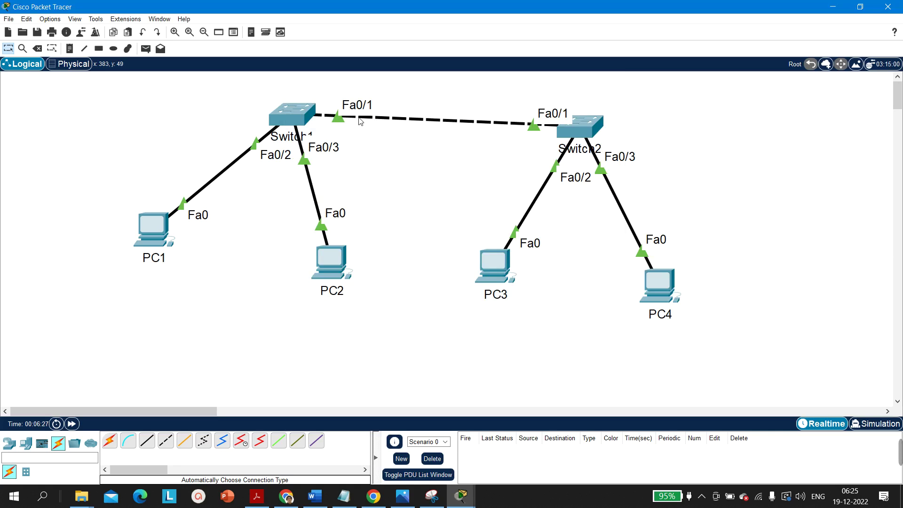
Step: Open Switch2's command line at full size and leave interface-range configuration for privileged mode
{"action": "left_click", "coordinate": [587, 126]}
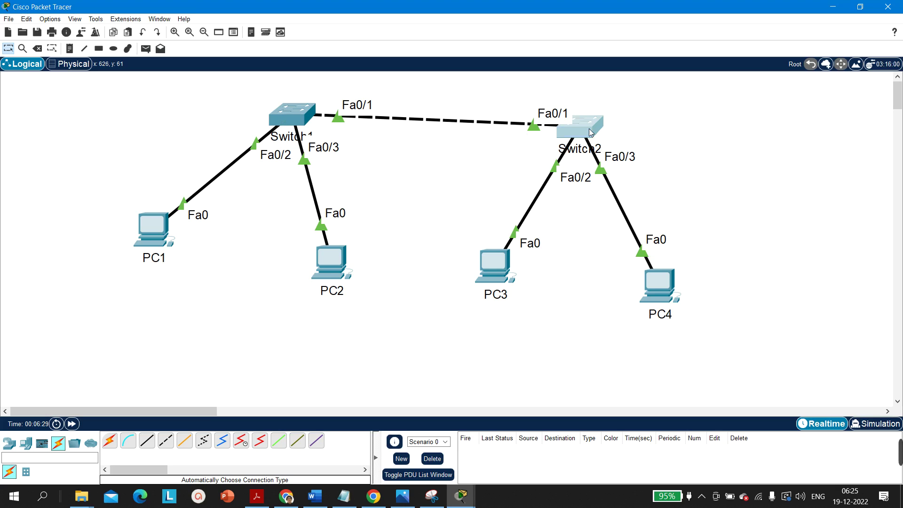
{"action": "left_click", "coordinate": [573, 80]}
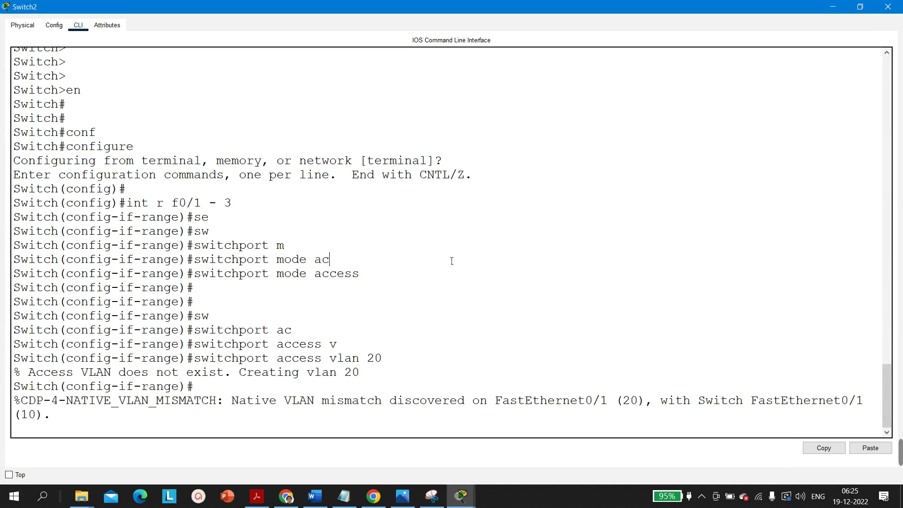
{"action": "key", "text": "Return"}
{"action": "key", "text": "Return"}
{"action": "key", "text": "Return"}
{"action": "key", "text": "ctrl+z"}
{"action": "key", "text": "Return"}
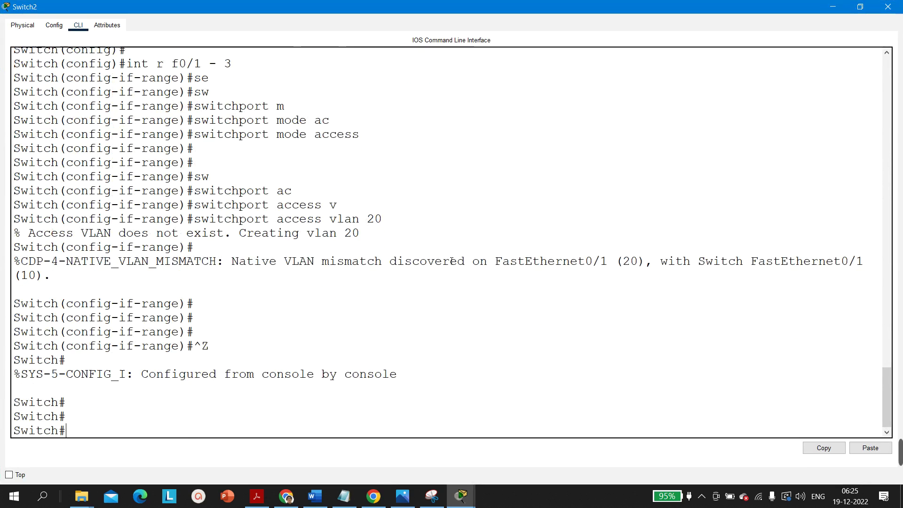
Step: List Switch2's VLANs and their assigned ports with the show vlan brief command
{"action": "key", "text": "Return"}
{"action": "key", "text": "Return"}
{"action": "key", "text": "Return"}
{"action": "key", "text": "Return"}
{"action": "type", "text": "sh"}
{"action": "key", "text": "Tab"}
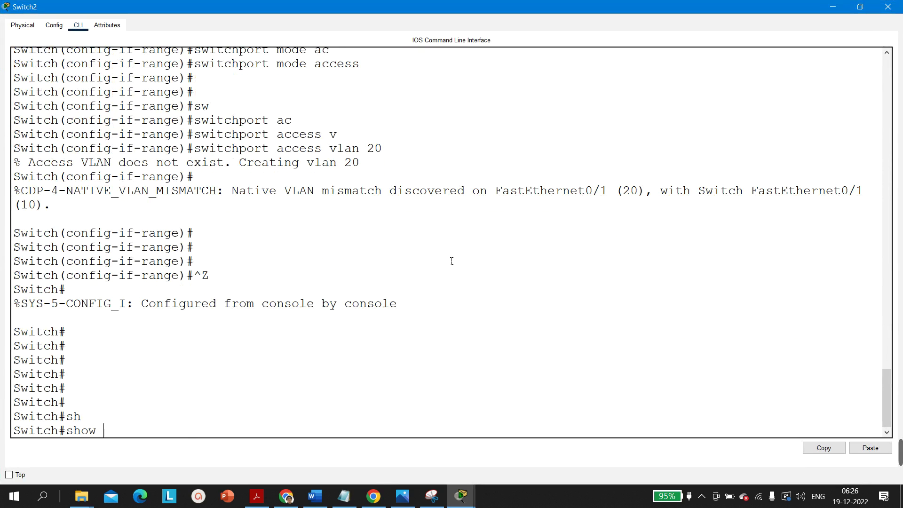
{"action": "type", "text": "vl"}
{"action": "key", "text": "Tab"}
{"action": "key", "text": "Tab"}
{"action": "key", "text": "Return"}
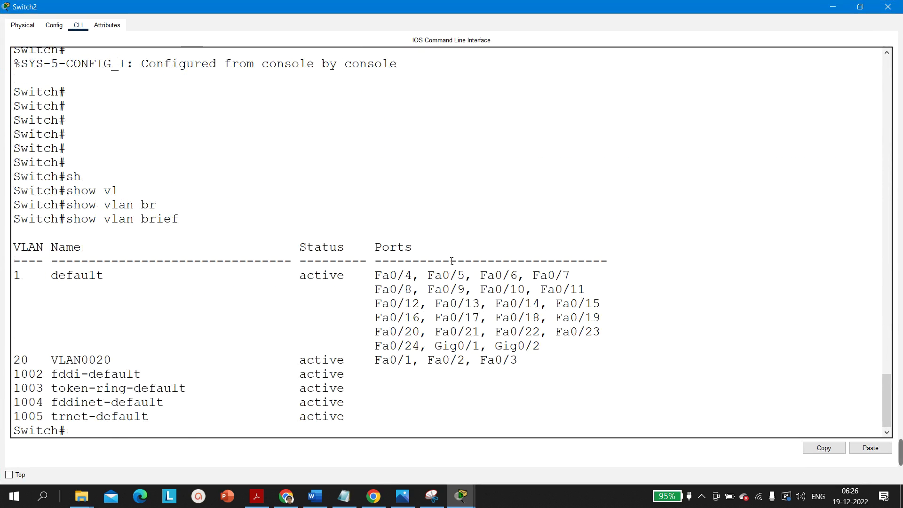
{"action": "key", "text": "Return"}
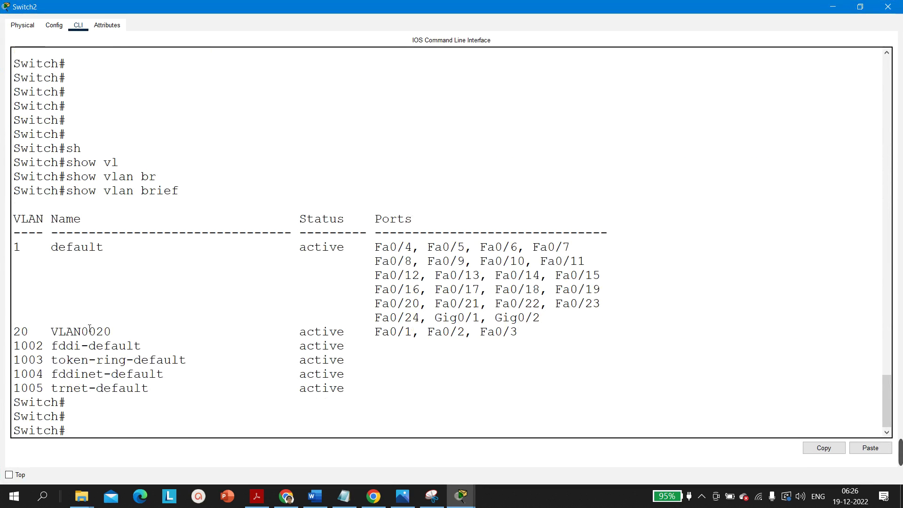
Step: Check Switch2 for trunk interfaces with the show int tr command and close the switch window
{"action": "key", "text": "Return"}
{"action": "type", "text": "sh"}
{"action": "key", "text": "Tab"}
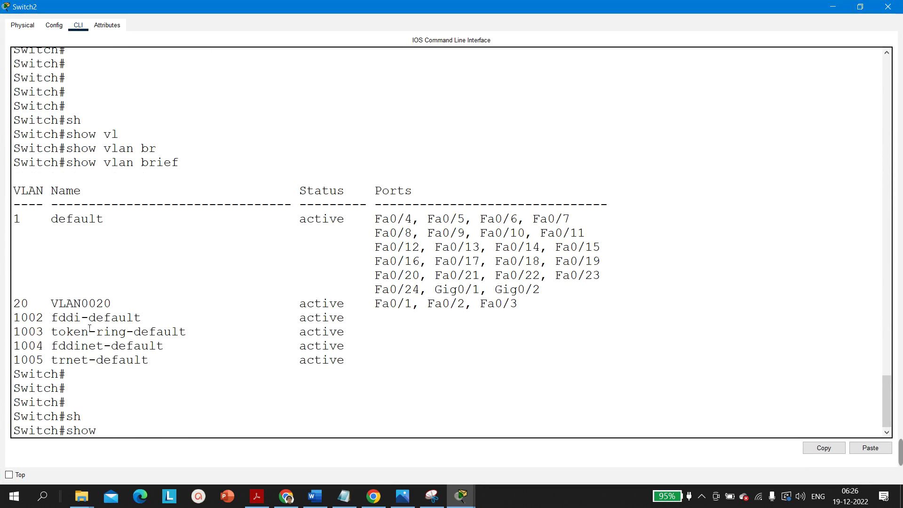
{"action": "type", "text": "r"}
{"action": "key", "text": "Return"}
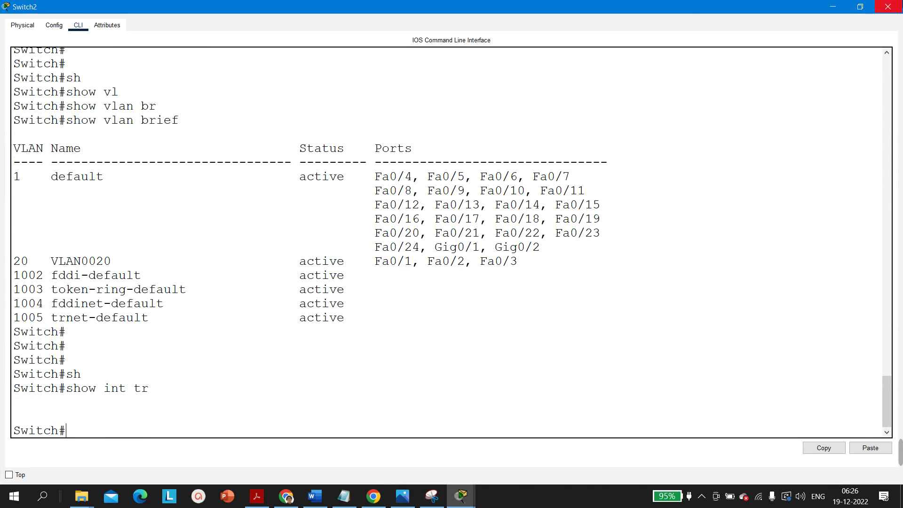
{"action": "left_click", "coordinate": [887, 7]}
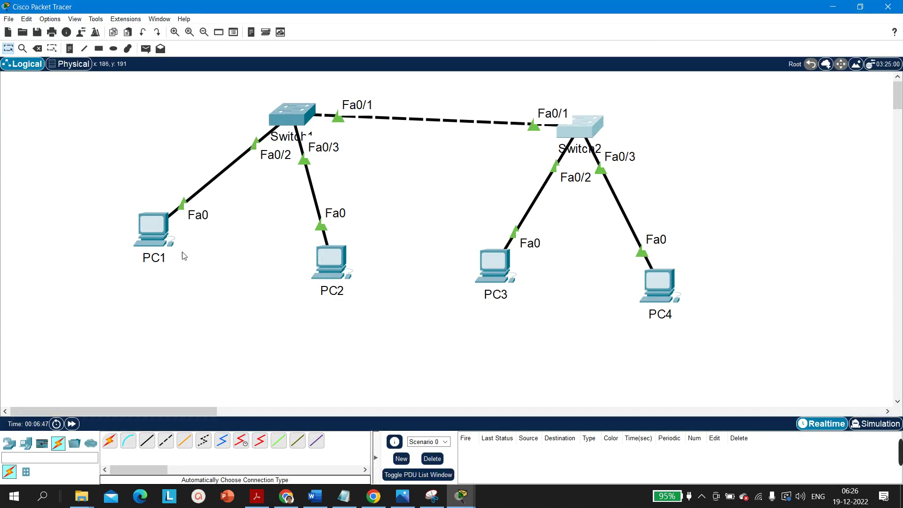
Step: Check PC3's IPv4 address in its IP configuration and return to the topology
{"action": "left_click", "coordinate": [495, 266]}
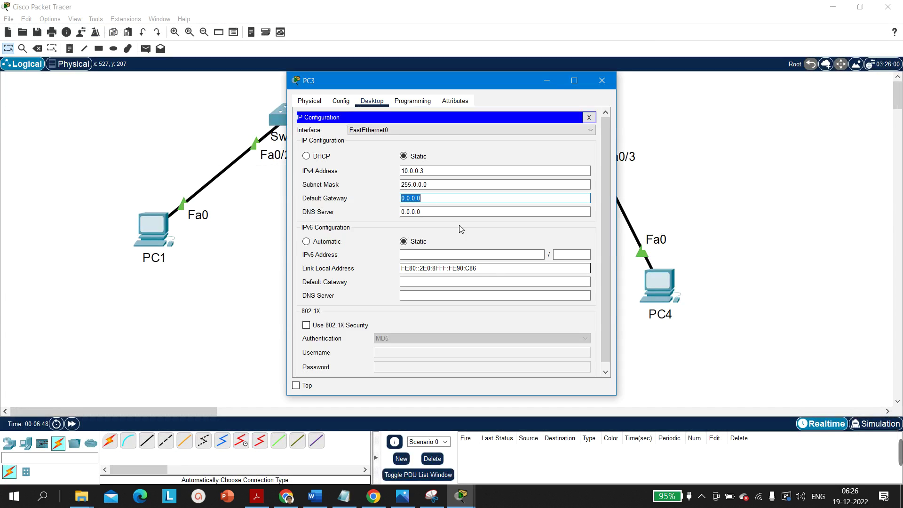
{"action": "left_click", "coordinate": [438, 176]}
{"action": "left_click", "coordinate": [182, 83]}
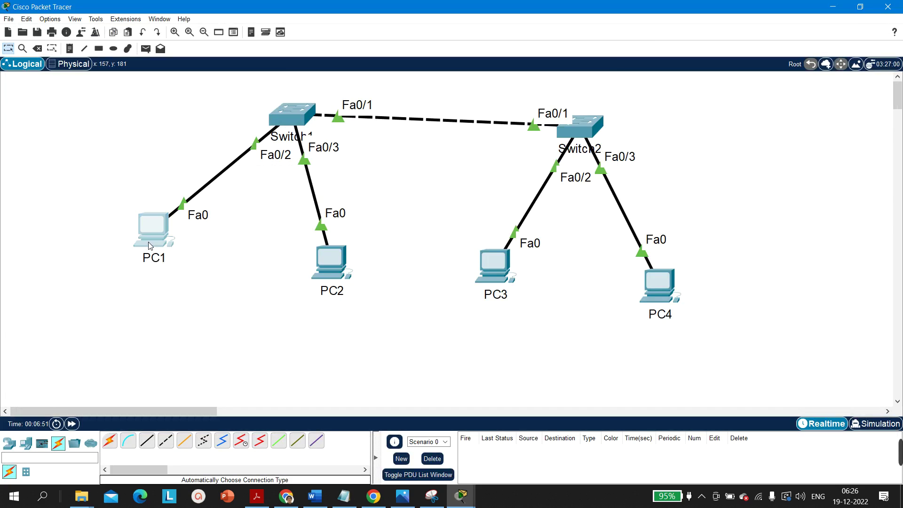
Step: Ping PC3 at 10.0.0.3 from PC1's command prompt
{"action": "left_click", "coordinate": [148, 242]}
{"action": "left_click", "coordinate": [500, 158]}
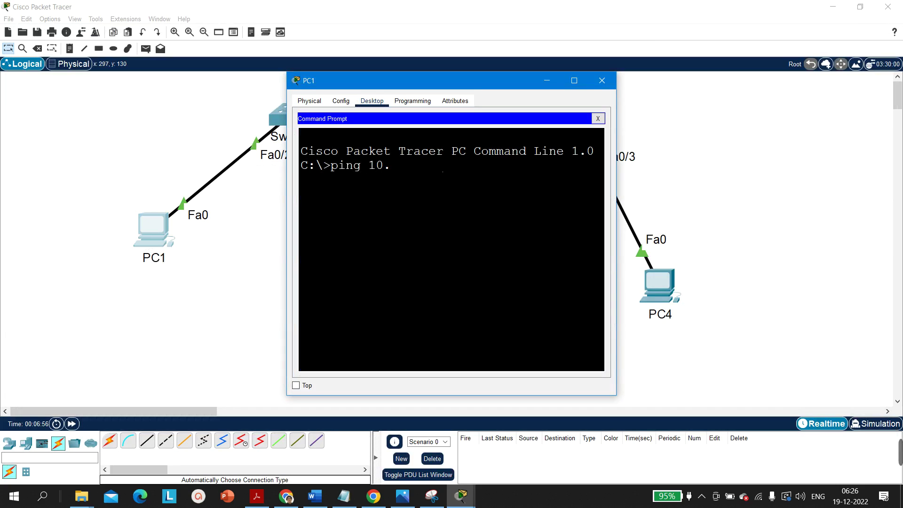
{"action": "type", "text": "ping 10.0.0.3"}
{"action": "key", "text": "Return"}
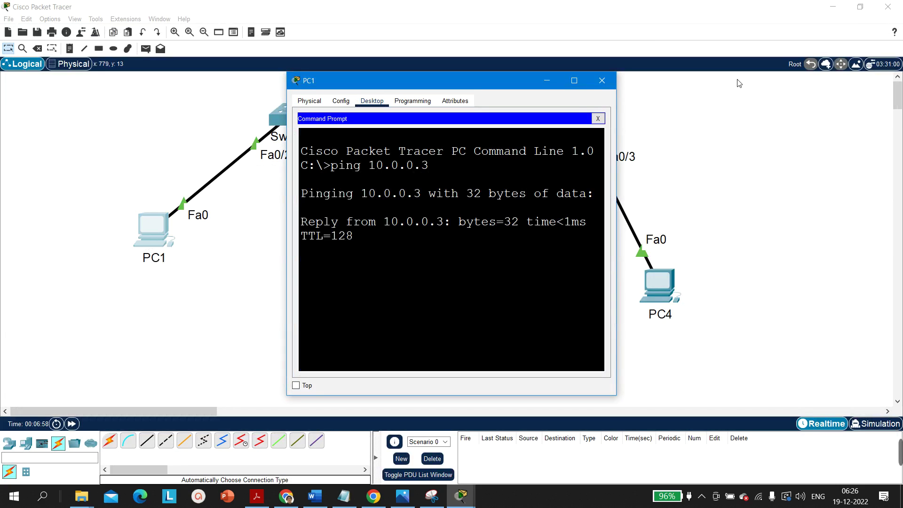
Step: Review the ping replies in PC1's enlarged command prompt and return to the topology
{"action": "left_click", "coordinate": [574, 81]}
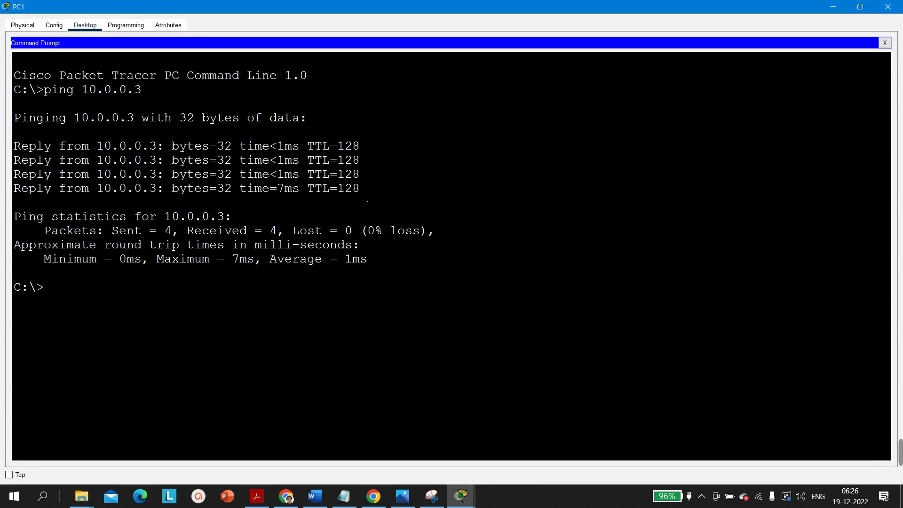
{"action": "left_click_drag", "start_coordinate": [360, 188], "coordinate": [5, 93]}
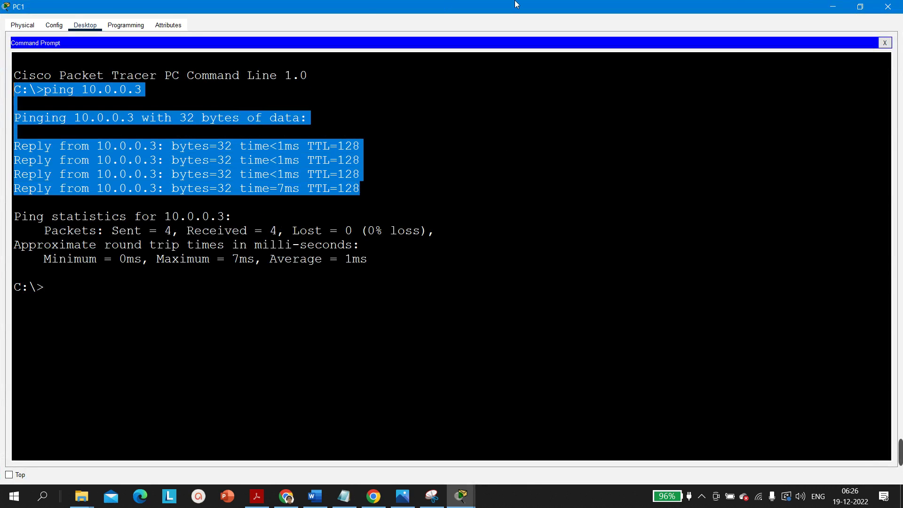
{"action": "left_click", "coordinate": [860, 6]}
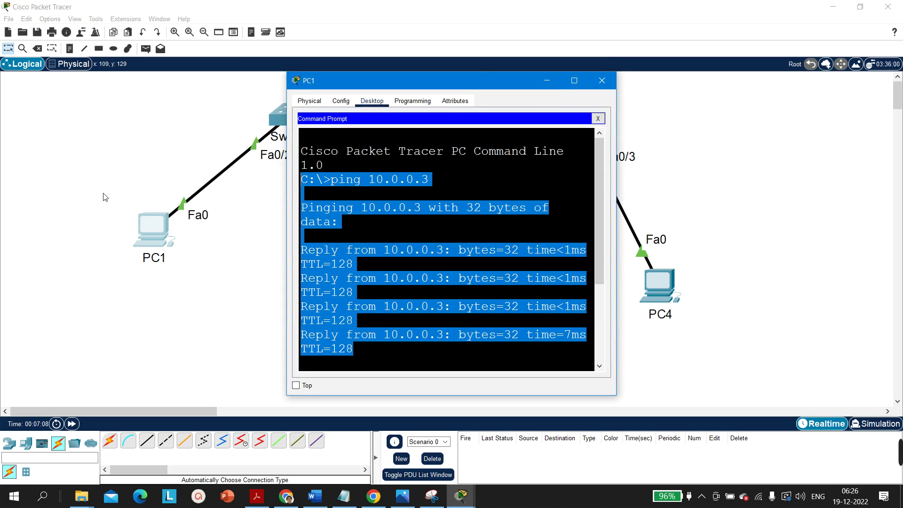
{"action": "left_click_drag", "start_coordinate": [107, 199], "coordinate": [187, 285]}
{"action": "left_click", "coordinate": [108, 152]}
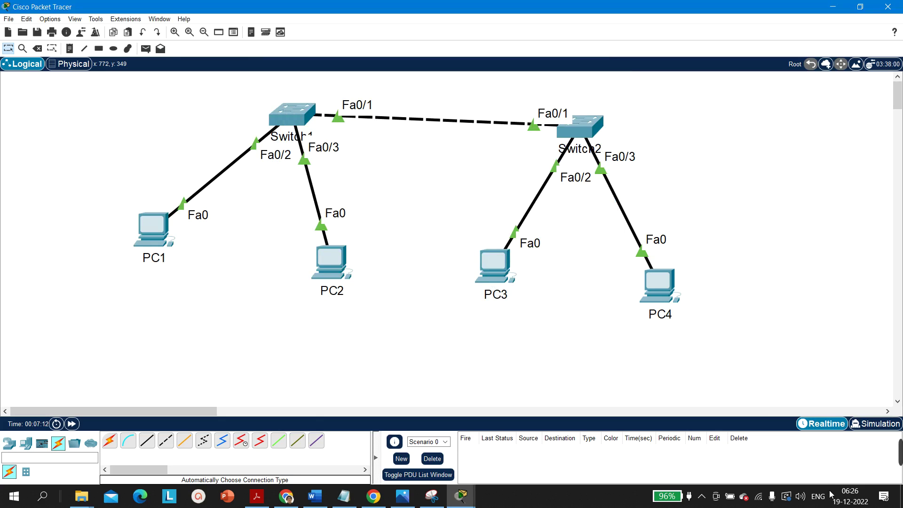
Step: Switch to simulation mode with the event list hidden and bring PC1's command prompt to a fresh line
{"action": "left_click", "coordinate": [875, 424]}
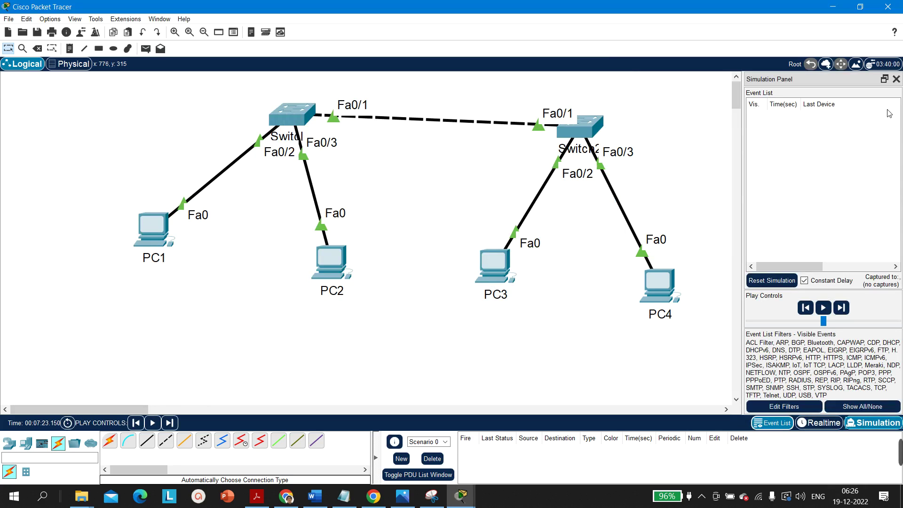
{"action": "left_click", "coordinate": [896, 79]}
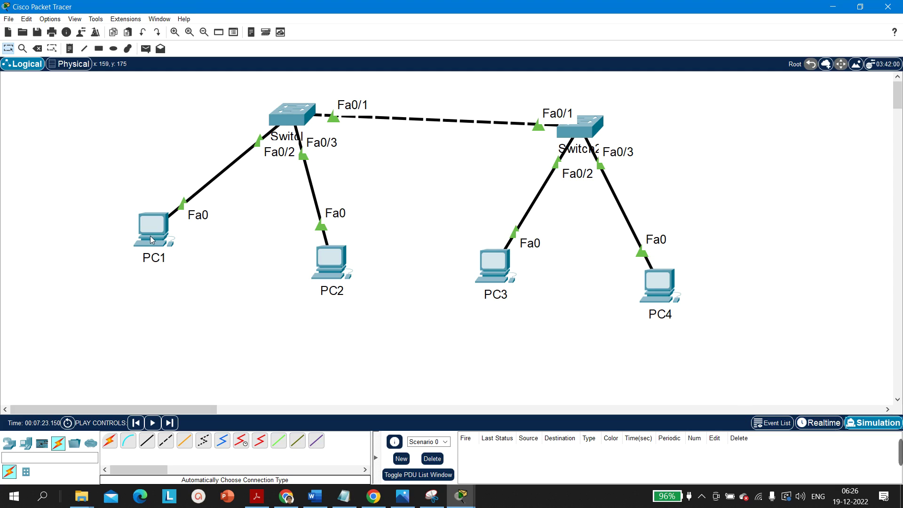
{"action": "left_click", "coordinate": [150, 236]}
{"action": "left_click", "coordinate": [301, 235]}
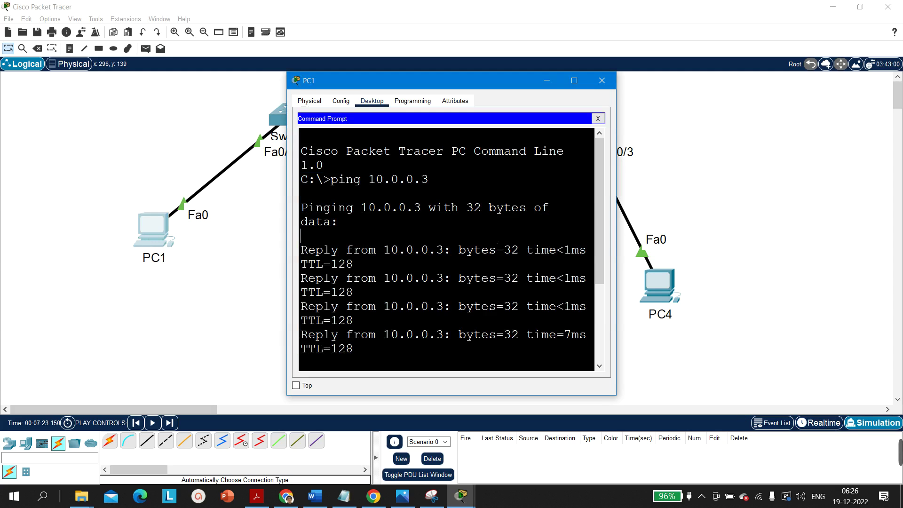
{"action": "key", "text": "Return"}
{"action": "key", "text": "Return"}
{"action": "key", "text": "Return"}
{"action": "key", "text": "Return"}
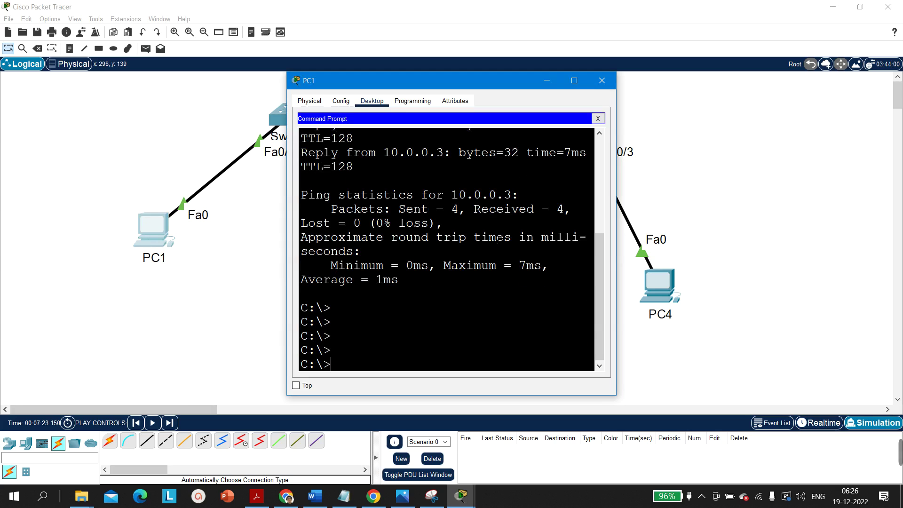
Step: Find Epic Pen through the Windows search and launch it to show its annotation tools
{"action": "left_click", "coordinate": [42, 496]}
{"action": "type", "text": "e"}
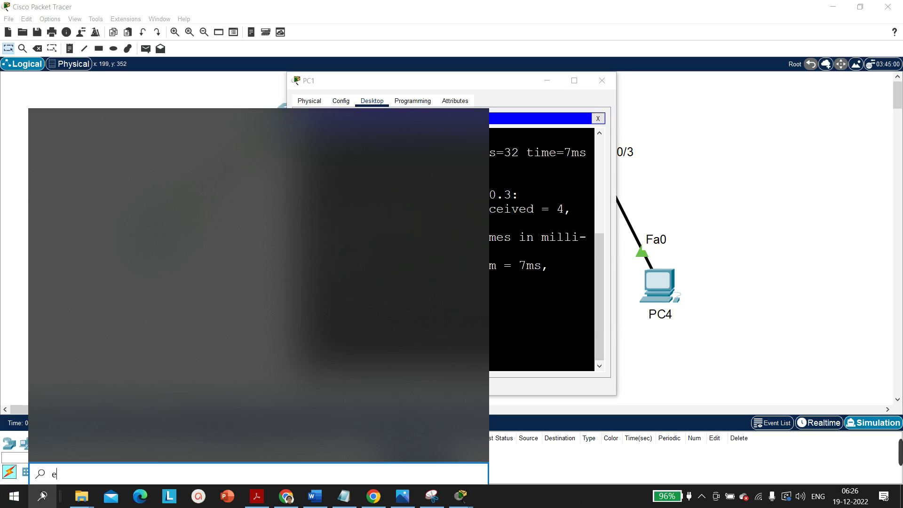
{"action": "type", "text": "pio"}
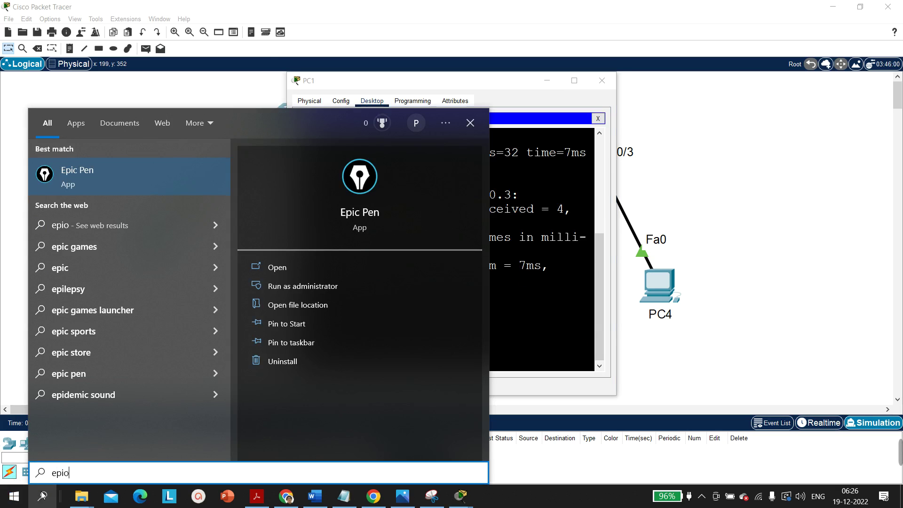
{"action": "left_click", "coordinate": [42, 496]}
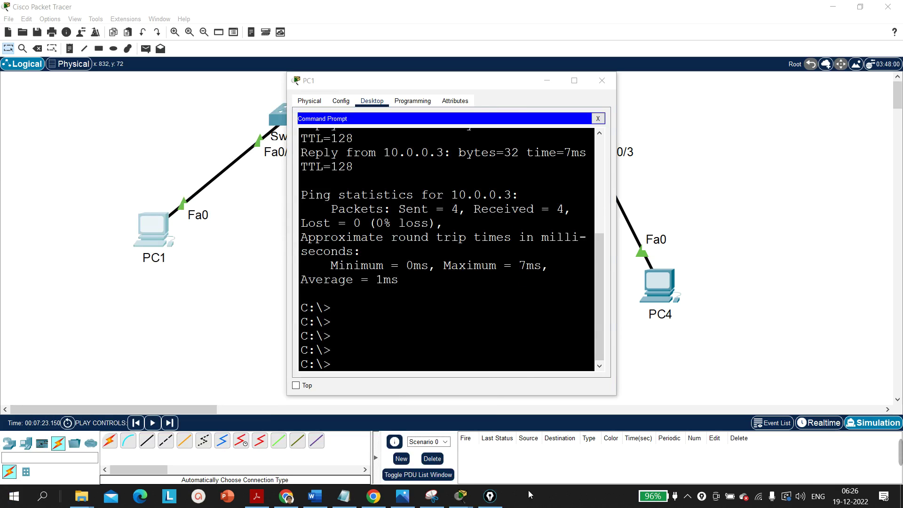
{"action": "left_click", "coordinate": [485, 503]}
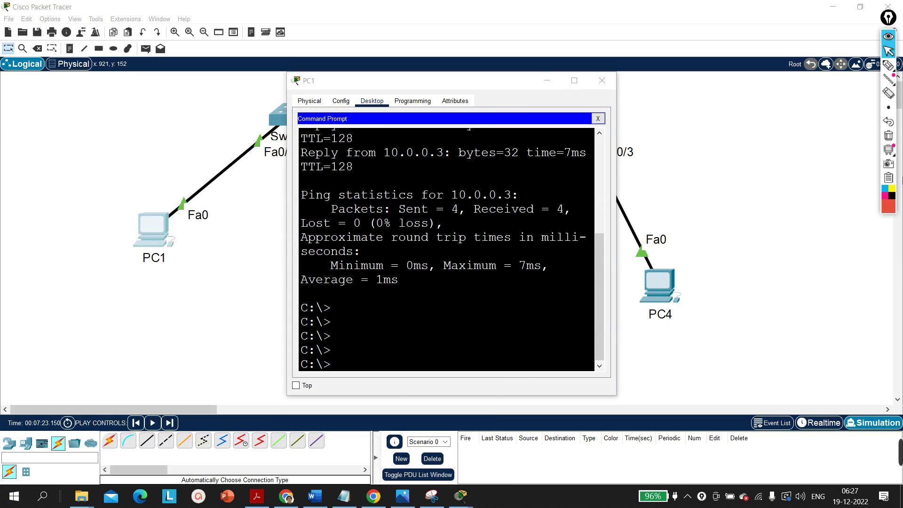
Step: Repeat the ping to 10.0.0.3 from PC1's command prompt in simulation mode and close PC1's window
{"action": "left_click", "coordinate": [370, 337]}
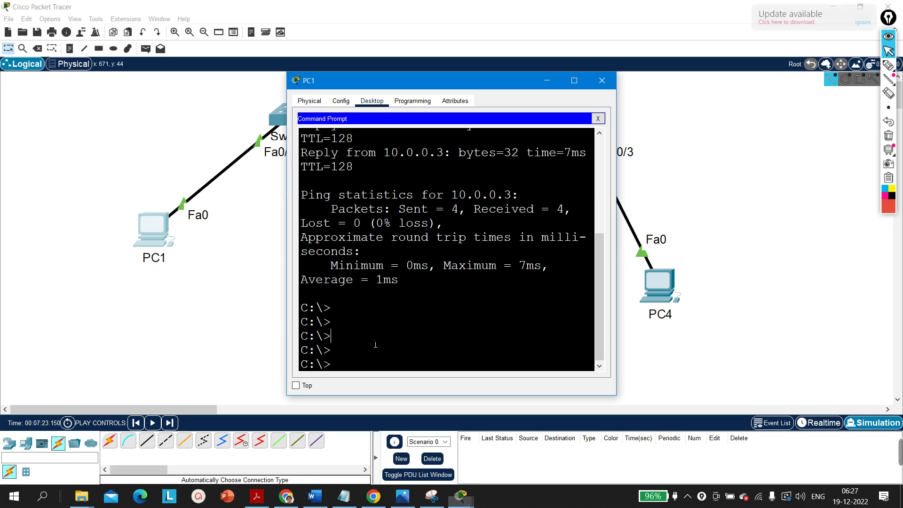
{"action": "key", "text": "Up"}
{"action": "key", "text": "Return"}
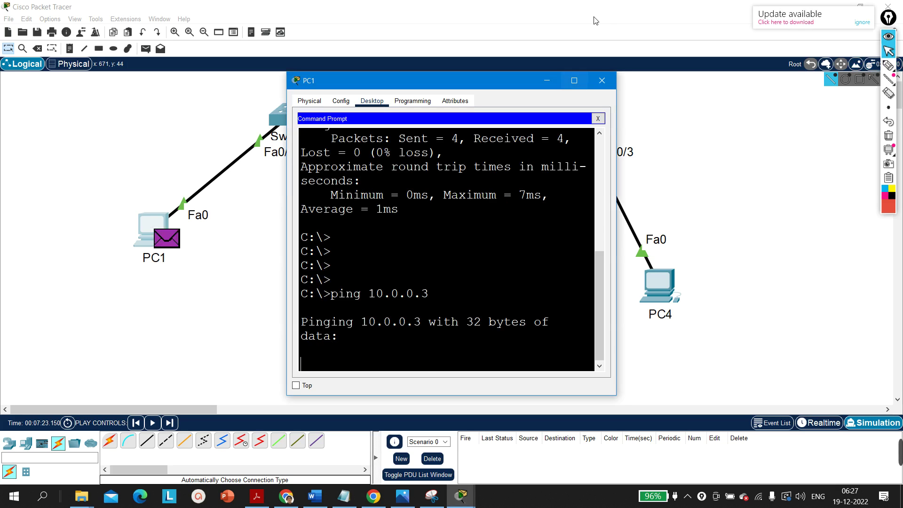
{"action": "left_click", "coordinate": [601, 81]}
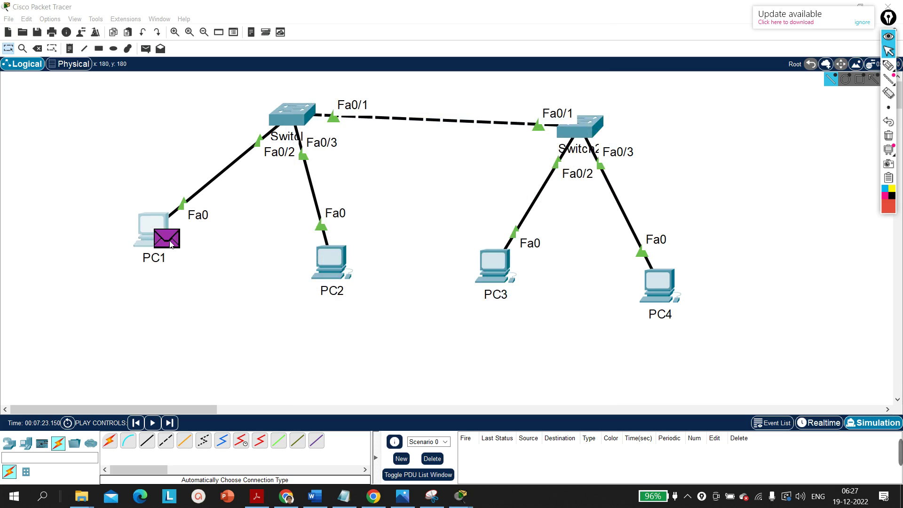
Step: Dismiss the Epic Pen update notice and examine the OSI layer details of the packet waiting at PC1
{"action": "left_click", "coordinate": [861, 22]}
{"action": "left_click", "coordinate": [163, 241]}
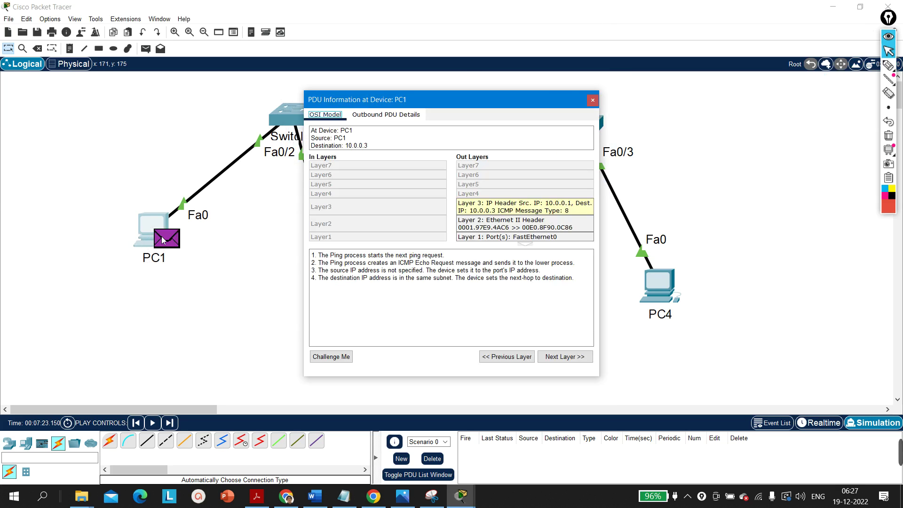
{"action": "left_click", "coordinate": [593, 102]}
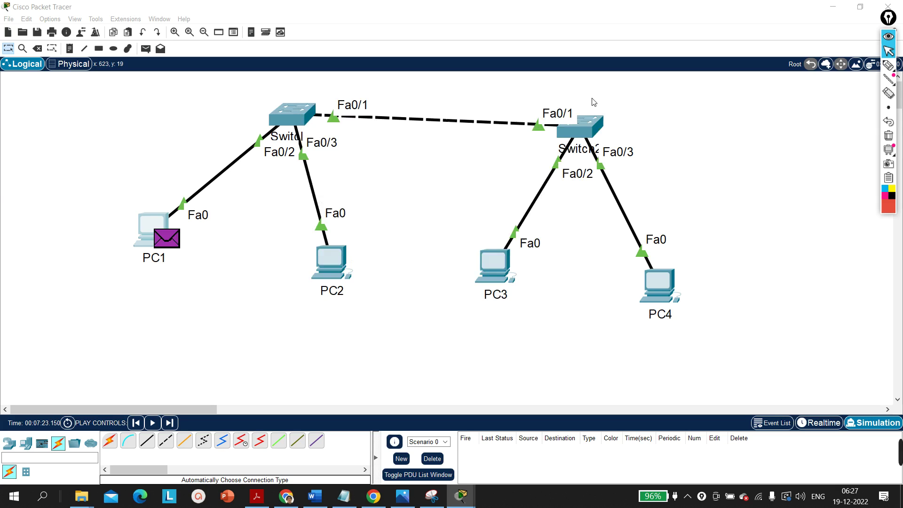
{"action": "left_click_drag", "start_coordinate": [104, 204], "coordinate": [177, 269]}
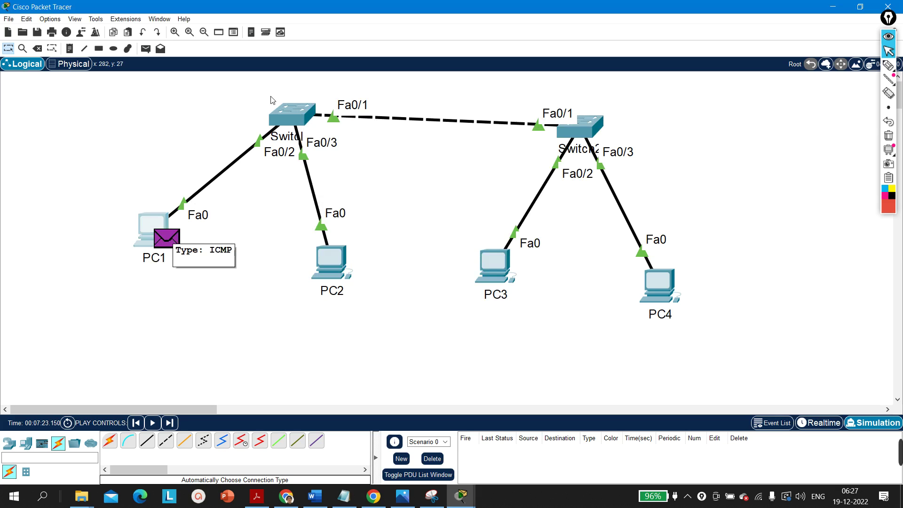
Step: Circle Switch1's Fa0/2 port in red with Epic Pen and return to the normal cursor
{"action": "mouse_move", "coordinate": [289, 114]}
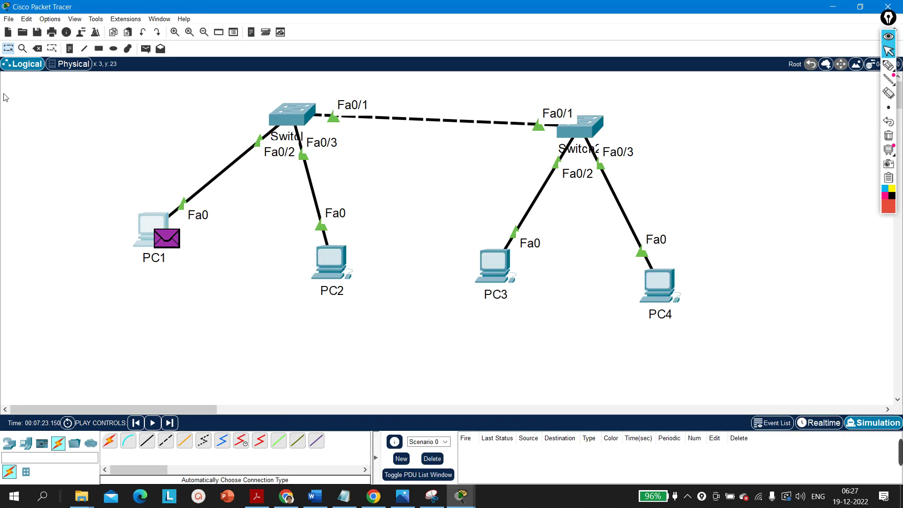
{"action": "left_click", "coordinate": [888, 65]}
{"action": "mouse_move", "coordinate": [275, 135]}
{"action": "left_mouse_down"}
{"action": "mouse_move", "coordinate": [240, 141]}
{"action": "mouse_move", "coordinate": [250, 156]}
{"action": "mouse_move", "coordinate": [275, 137]}
{"action": "left_mouse_up"}
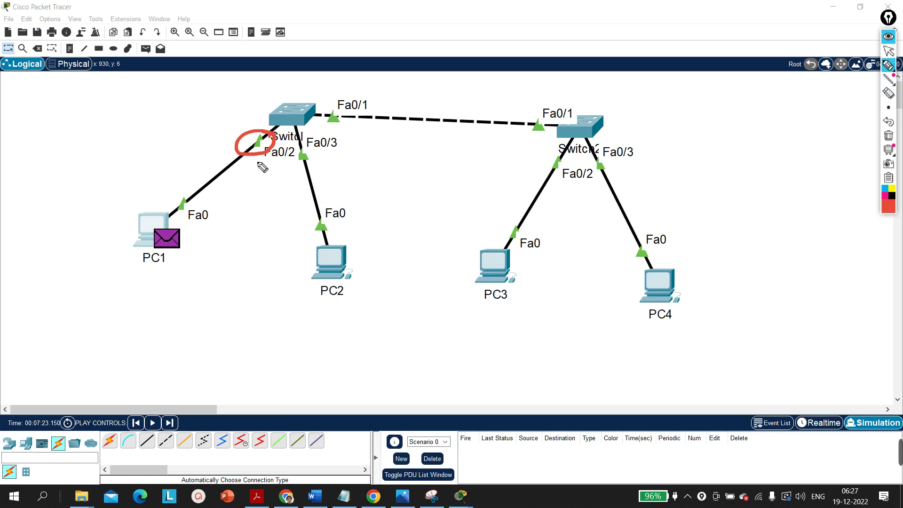
{"action": "left_click", "coordinate": [888, 50]}
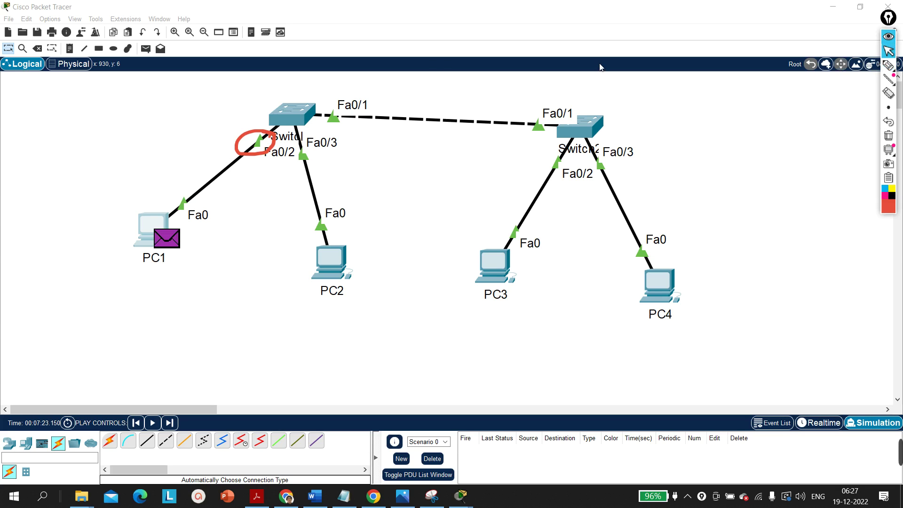
Step: Run show vlan brief in Switch1's maximized command line to list its VLAN port assignments
{"action": "left_click", "coordinate": [307, 116]}
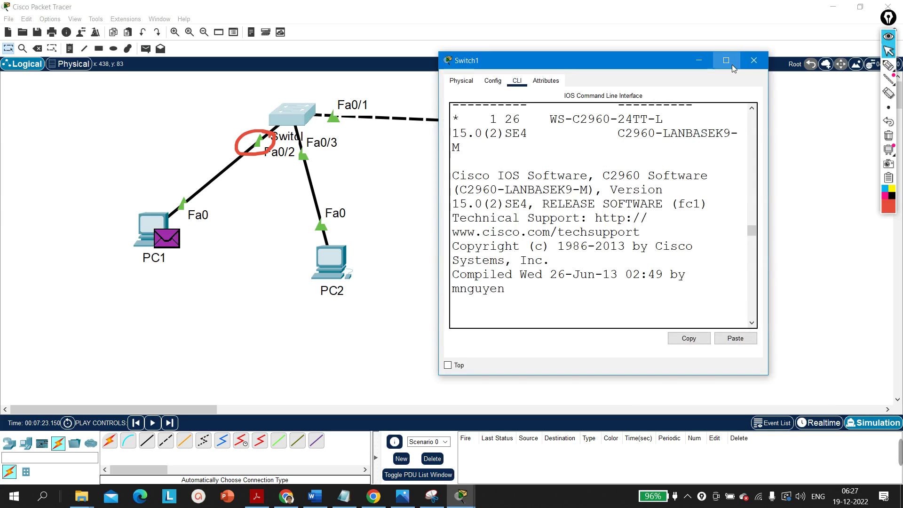
{"action": "left_click", "coordinate": [725, 60]}
{"action": "key", "text": "Return"}
{"action": "key", "text": "Return"}
{"action": "key", "text": "Return"}
{"action": "key", "text": "Return"}
{"action": "key", "text": "Return"}
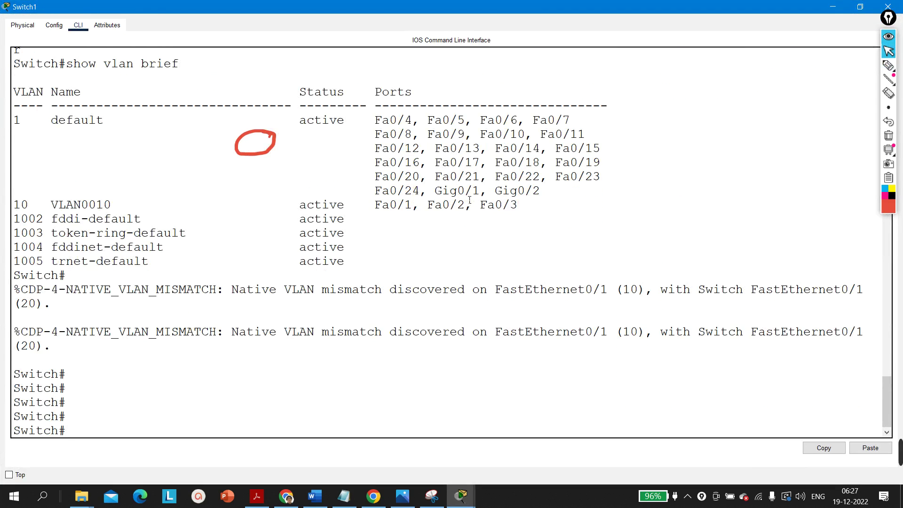
{"action": "type", "text": "sh"}
{"action": "key", "text": "Tab"}
{"action": "type", "text": "vlan brief"}
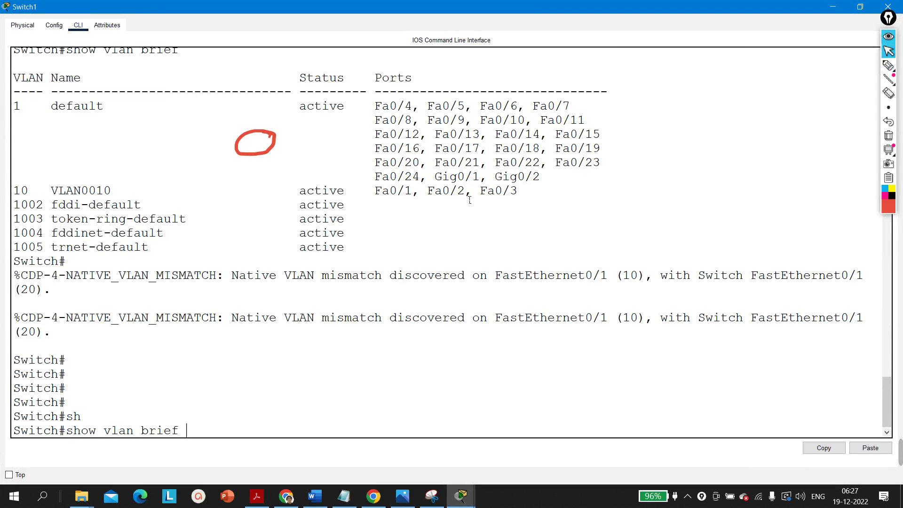
{"action": "key", "text": "Return"}
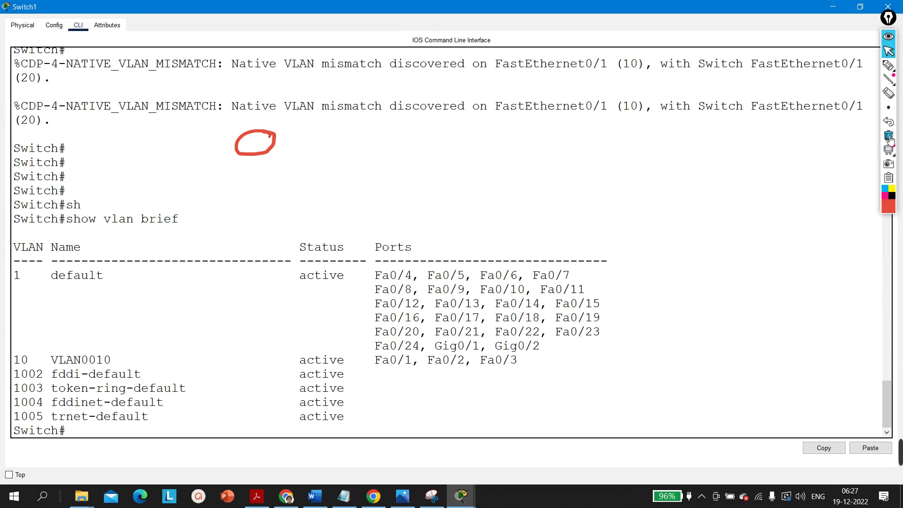
Step: Clear the pen annotation, examine the VLAN 10 row in the output, and restore Switch1's window to its smaller size
{"action": "left_click", "coordinate": [888, 137]}
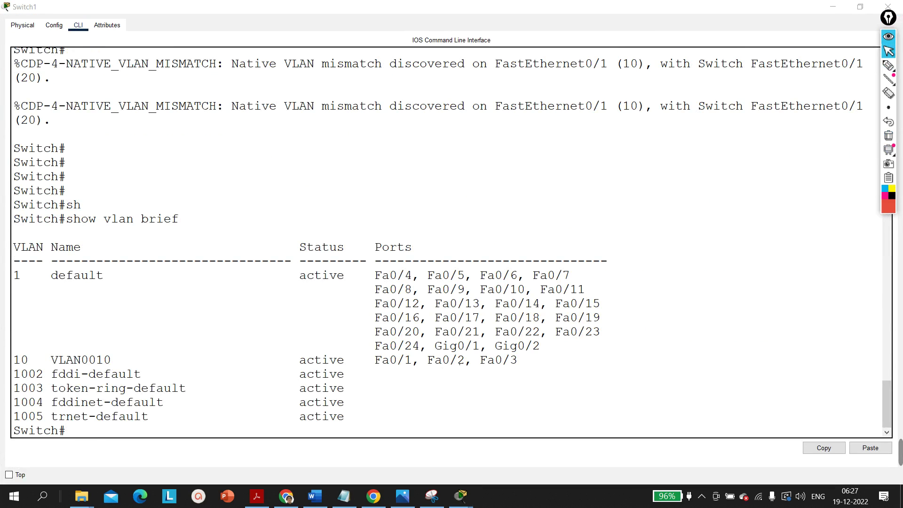
{"action": "left_click_drag", "start_coordinate": [460, 360], "coordinate": [442, 361]}
{"action": "left_click_drag", "start_coordinate": [58, 360], "coordinate": [5, 353]}
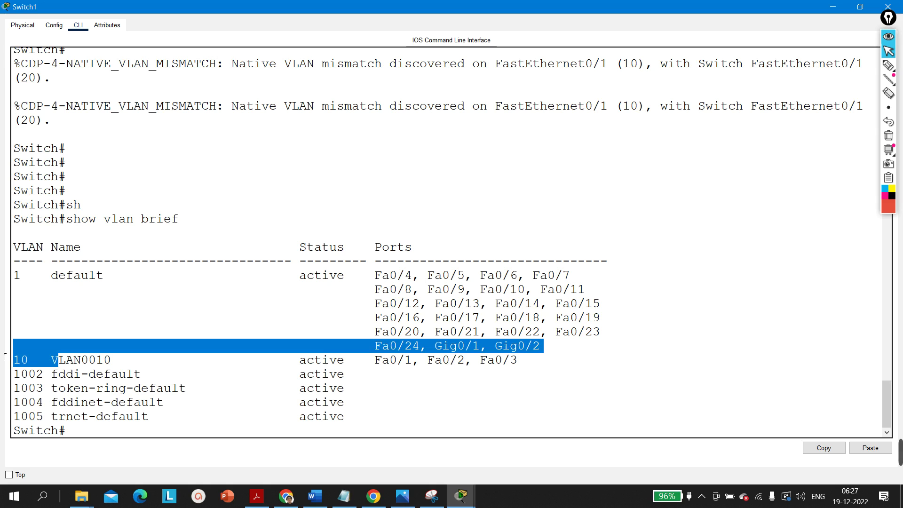
{"action": "left_click", "coordinate": [861, 6]}
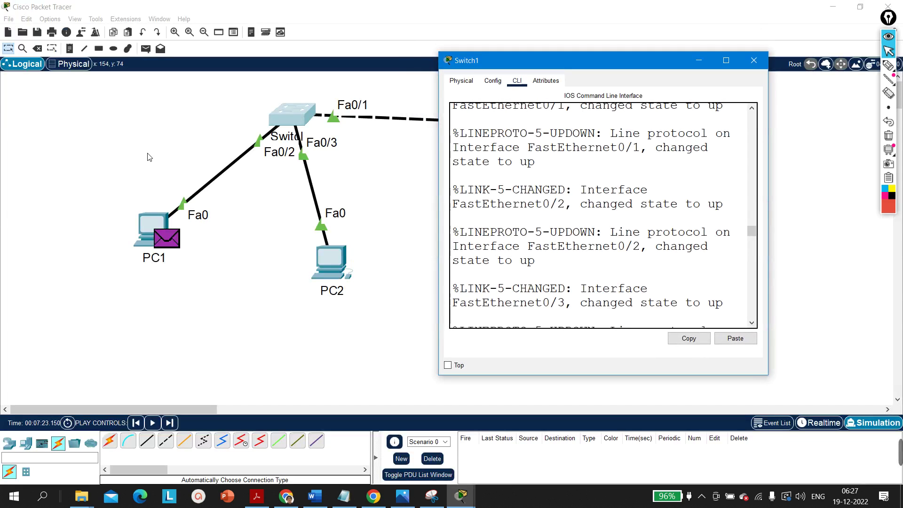
Step: Examine the outbound Layer 2 details of the ICMP packet at PC1 and close its information window
{"action": "left_click", "coordinate": [168, 244]}
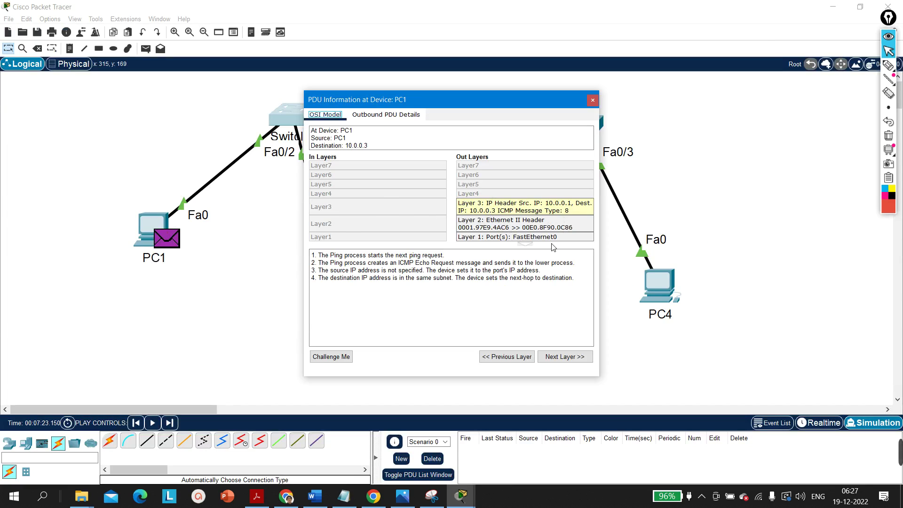
{"action": "left_click", "coordinate": [550, 225]}
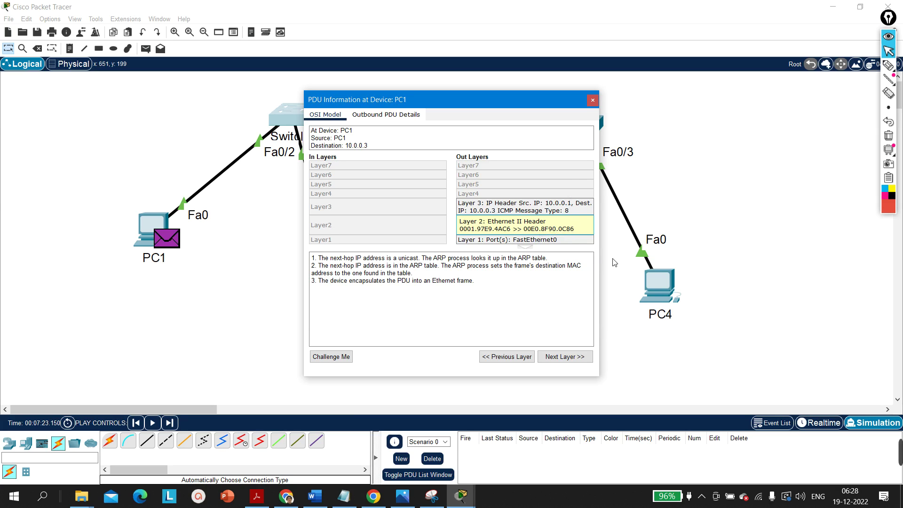
{"action": "left_click", "coordinate": [592, 102]}
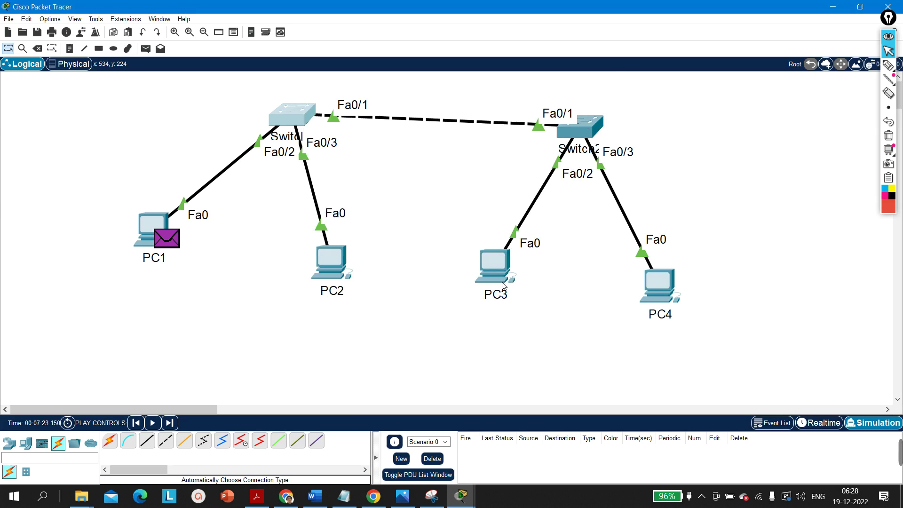
Step: Copy the MAC address of PC3's FastEthernet0 interface and minimize PC3's window
{"action": "left_click", "coordinate": [499, 275]}
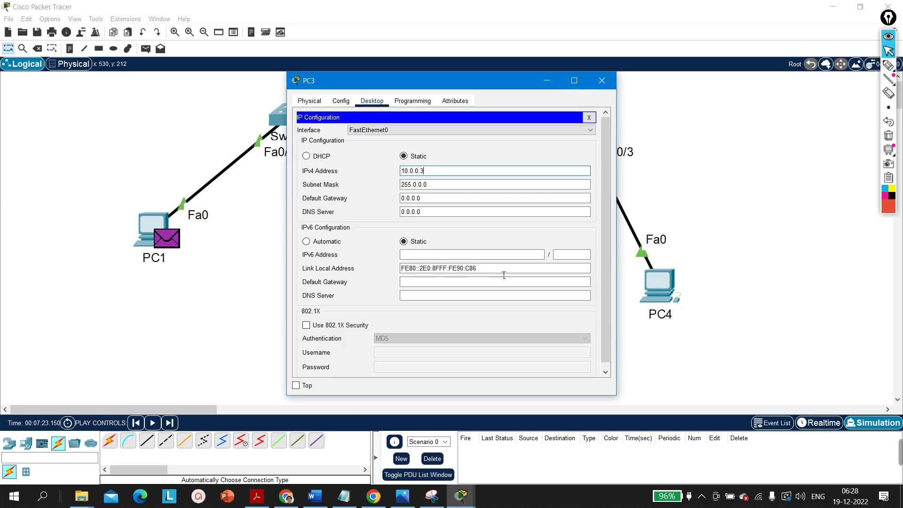
{"action": "left_click", "coordinate": [341, 101]}
{"action": "left_click", "coordinate": [343, 160]}
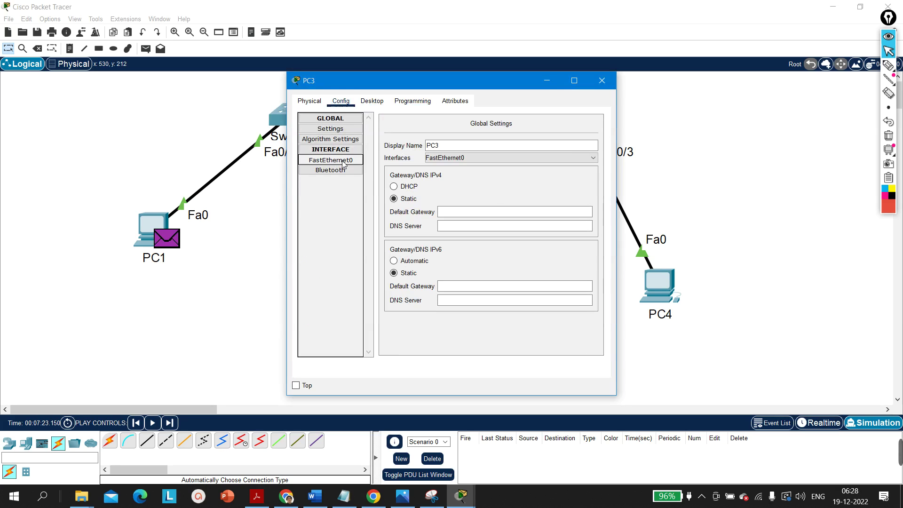
{"action": "left_click_drag", "start_coordinate": [563, 165], "coordinate": [496, 165]}
{"action": "key", "text": "ctrl+c"}
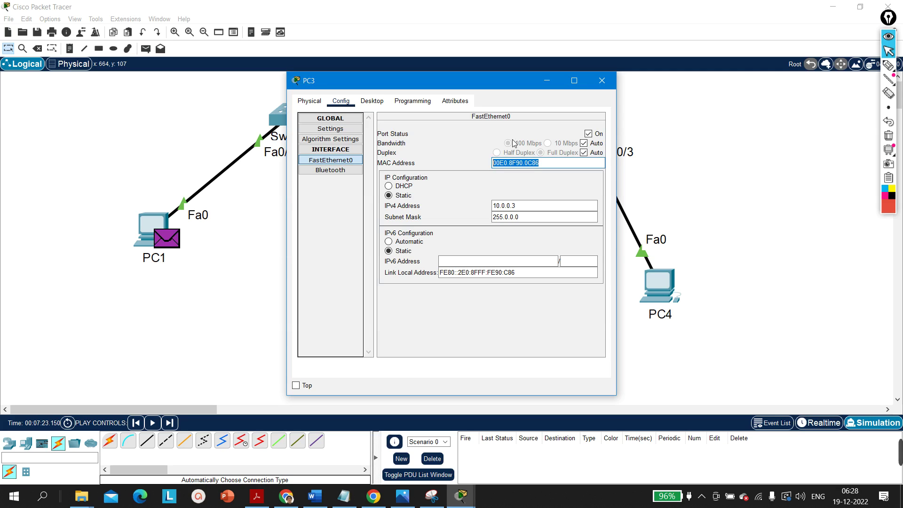
{"action": "left_click", "coordinate": [543, 80]}
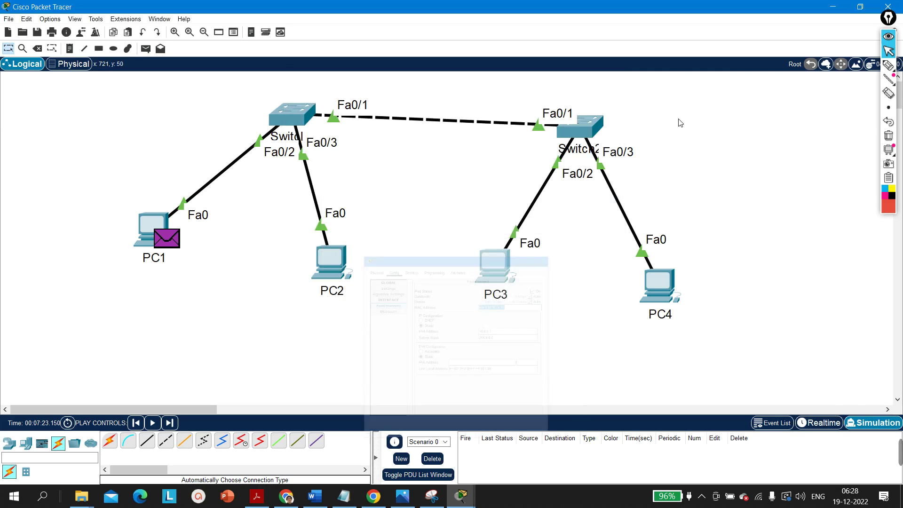
Step: Place a note with the copied MAC address 00E0.8F90.0C86 directly under the PC3 label
{"action": "left_click", "coordinate": [70, 48]}
{"action": "left_click", "coordinate": [461, 318]}
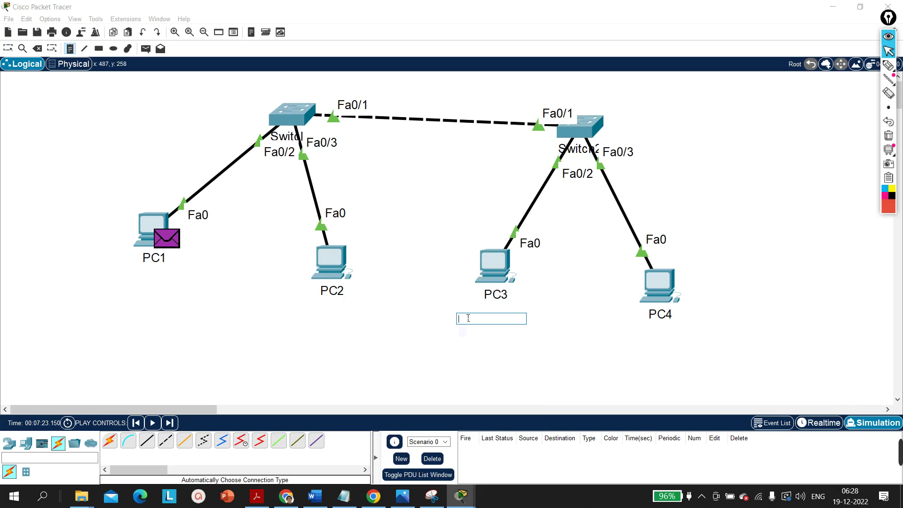
{"action": "key", "text": "ctrl+v"}
{"action": "left_click", "coordinate": [451, 245]}
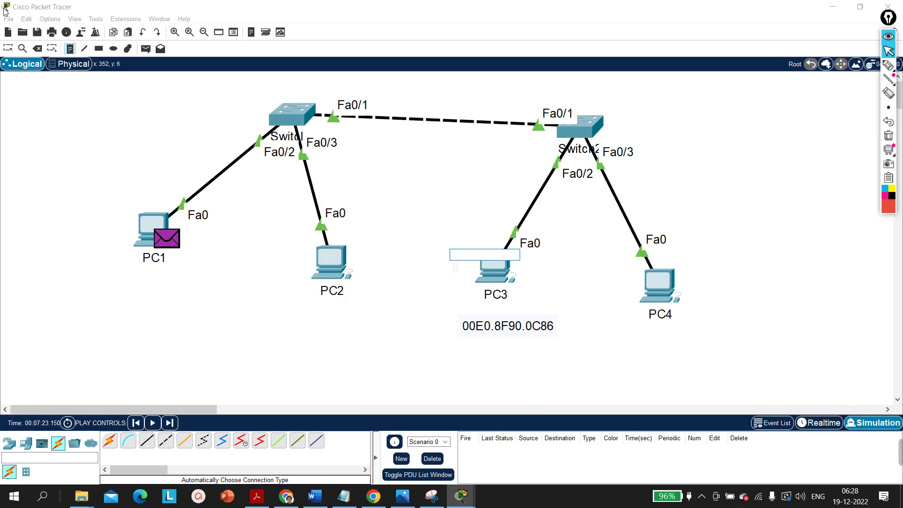
{"action": "left_click", "coordinate": [8, 48]}
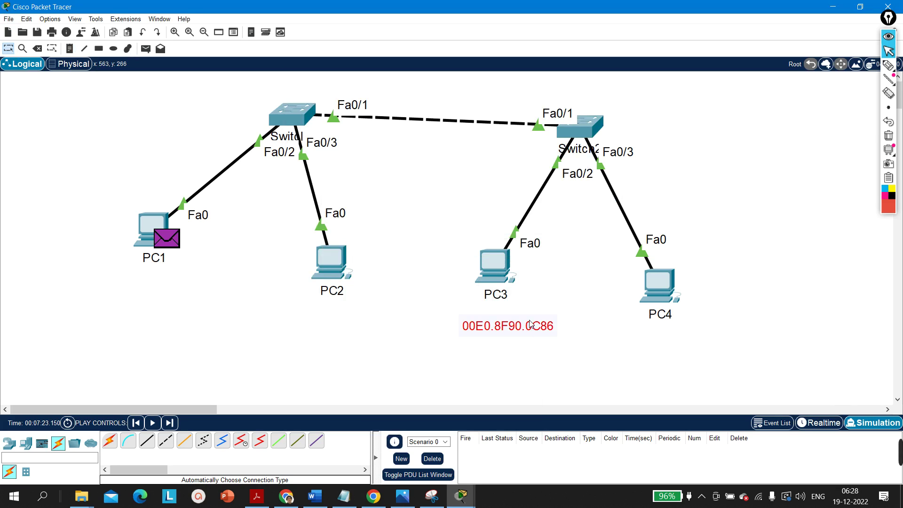
{"action": "left_click_drag", "start_coordinate": [530, 324], "coordinate": [519, 314]}
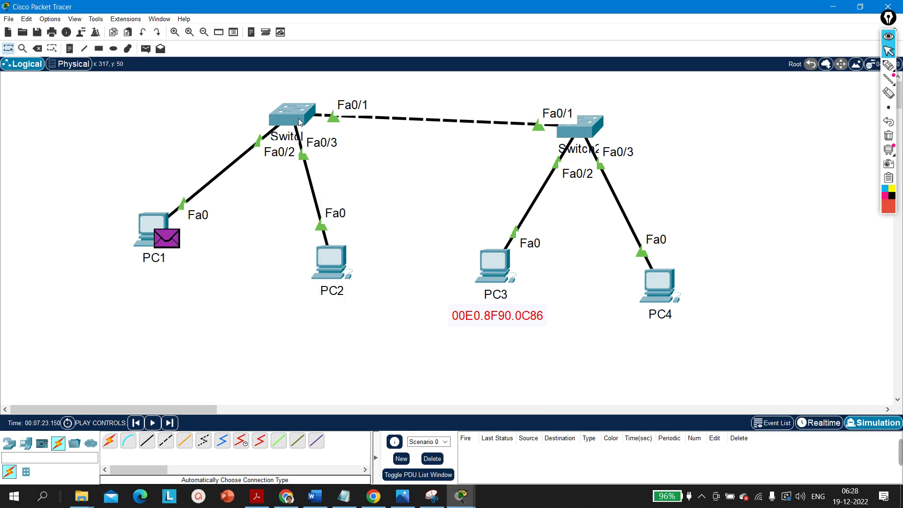
Step: Run show mac address-table in Switch1's maximized command line
{"action": "mouse_move", "coordinate": [299, 118]}
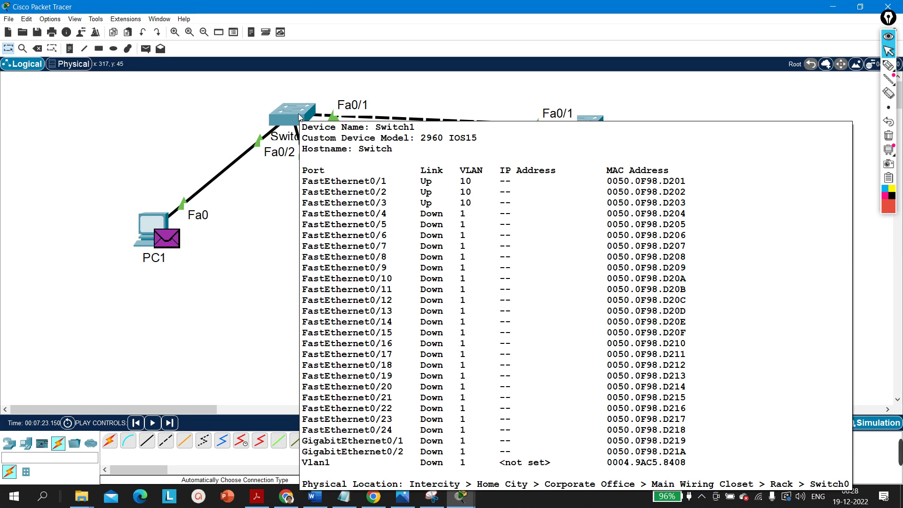
{"action": "left_click", "coordinate": [299, 117]}
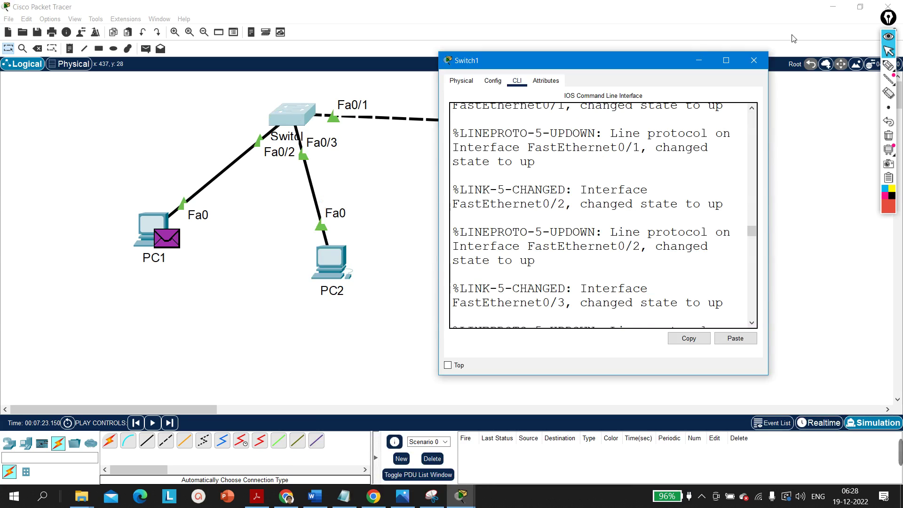
{"action": "left_click", "coordinate": [725, 60]}
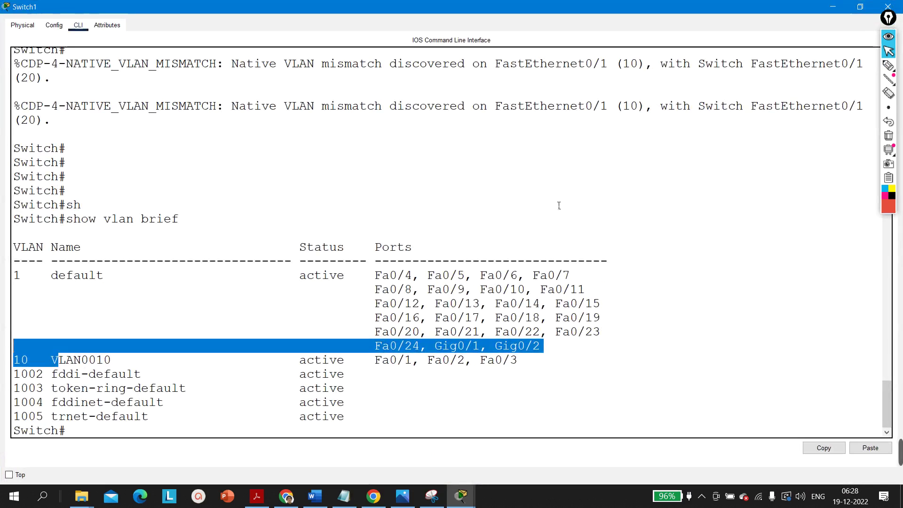
{"action": "key", "text": "Return"}
{"action": "key", "text": "Return"}
{"action": "key", "text": "Return"}
{"action": "key", "text": "Return"}
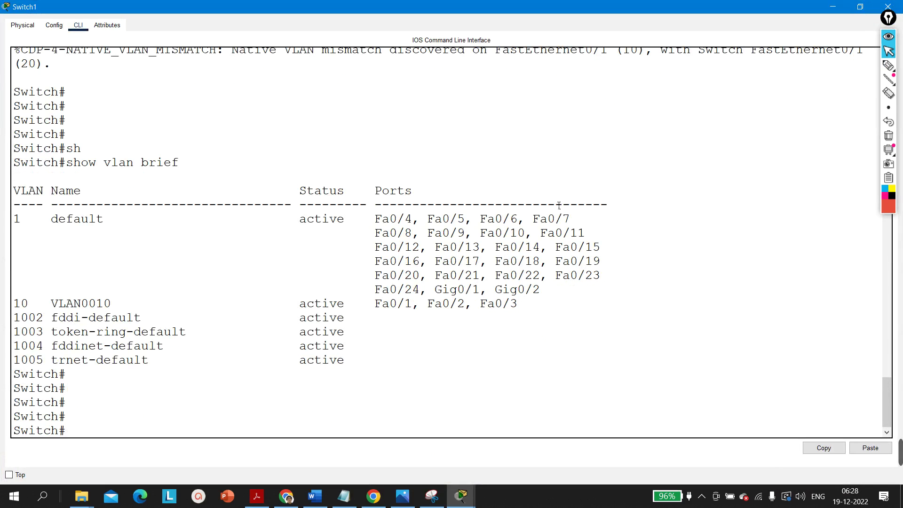
{"action": "type", "text": "sh"}
{"action": "key", "text": "Tab"}
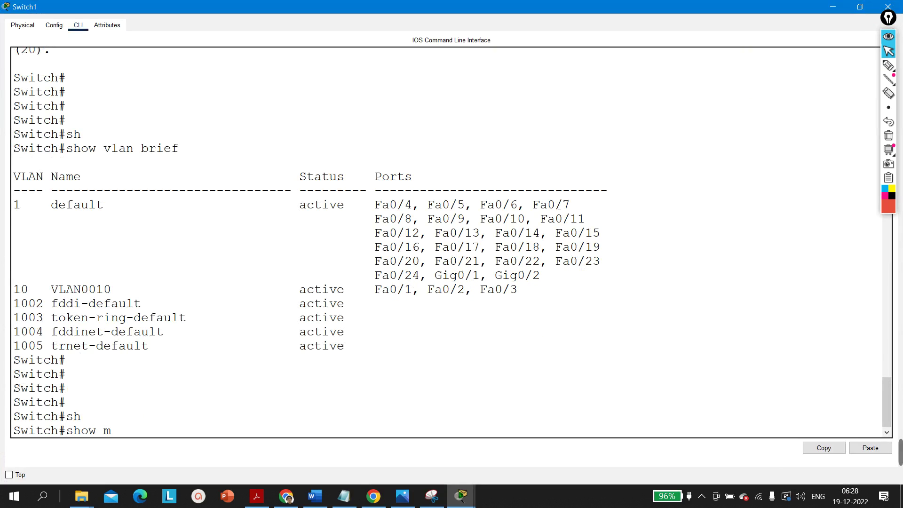
{"action": "type", "text": "mac add"}
{"action": "key", "text": "Tab"}
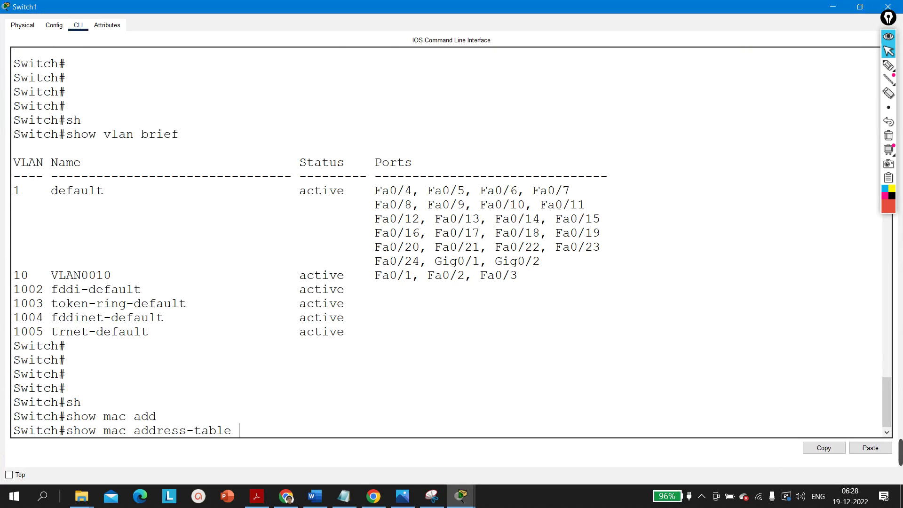
{"action": "key", "text": "Return"}
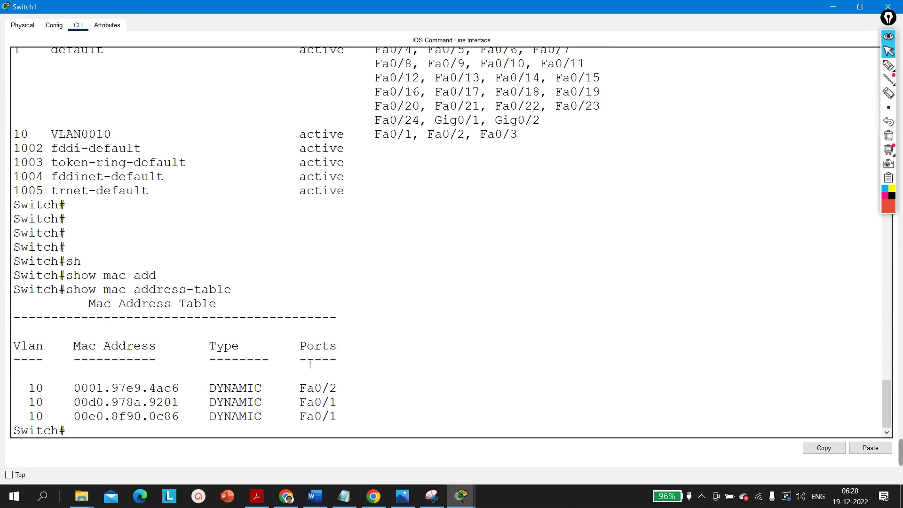
Step: Compare the 00e0.8f90.0c86 entry in Switch1's MAC table with the note under PC3, moving Switch1's window aside to reveal it
{"action": "left_click_drag", "start_coordinate": [179, 424], "coordinate": [65, 414]}
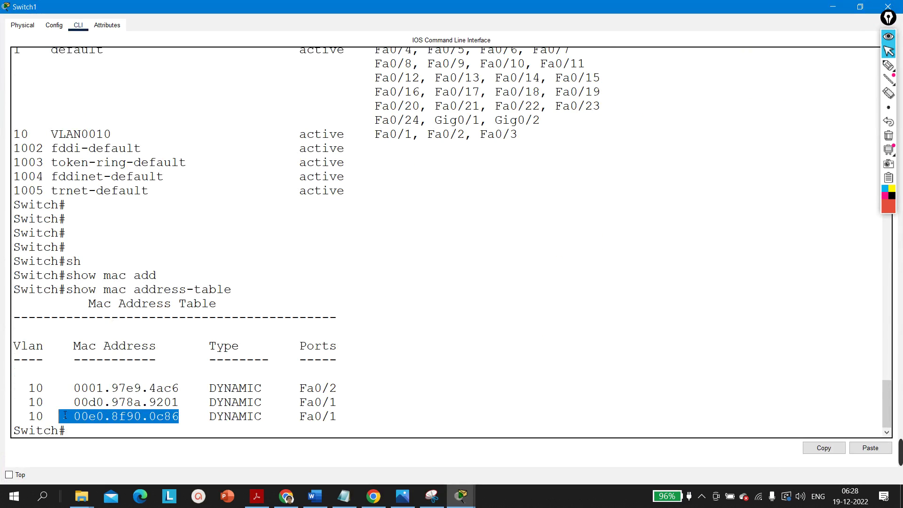
{"action": "left_click", "coordinate": [860, 6]}
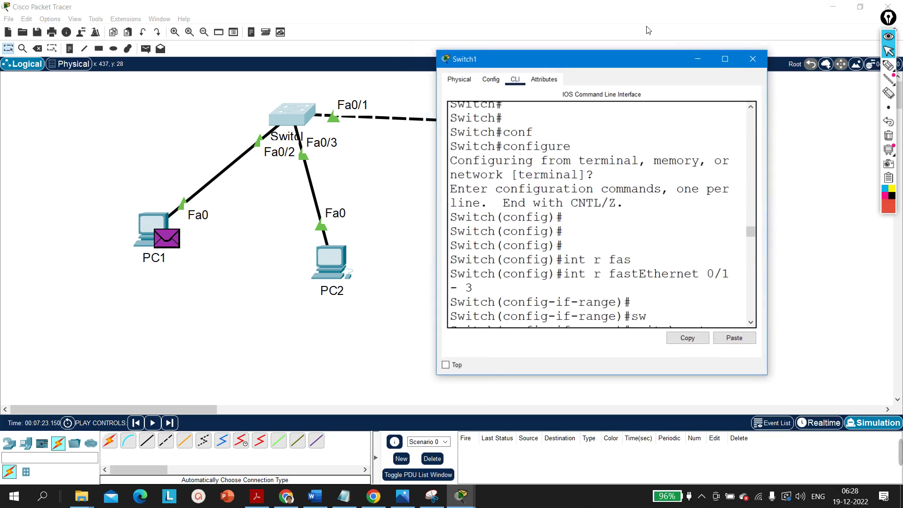
{"action": "left_click_drag", "start_coordinate": [680, 67], "coordinate": [351, 77]}
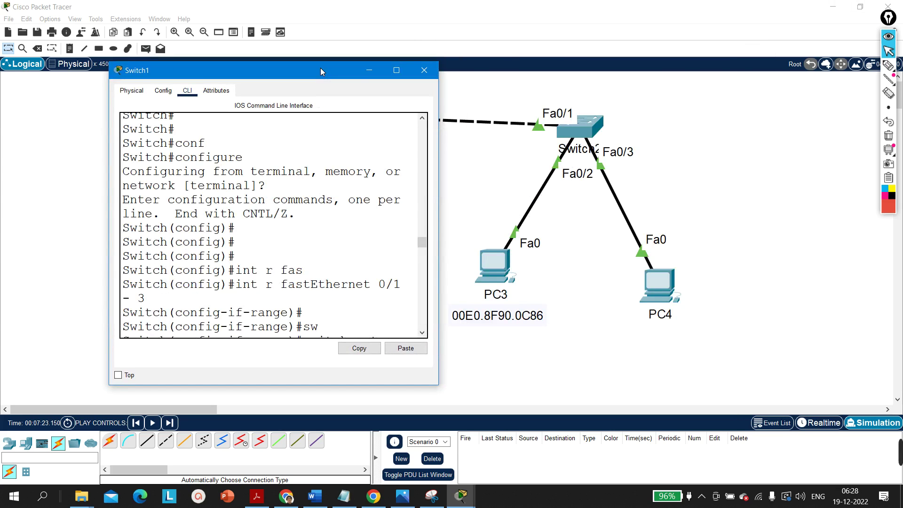
{"action": "left_click", "coordinate": [399, 71]}
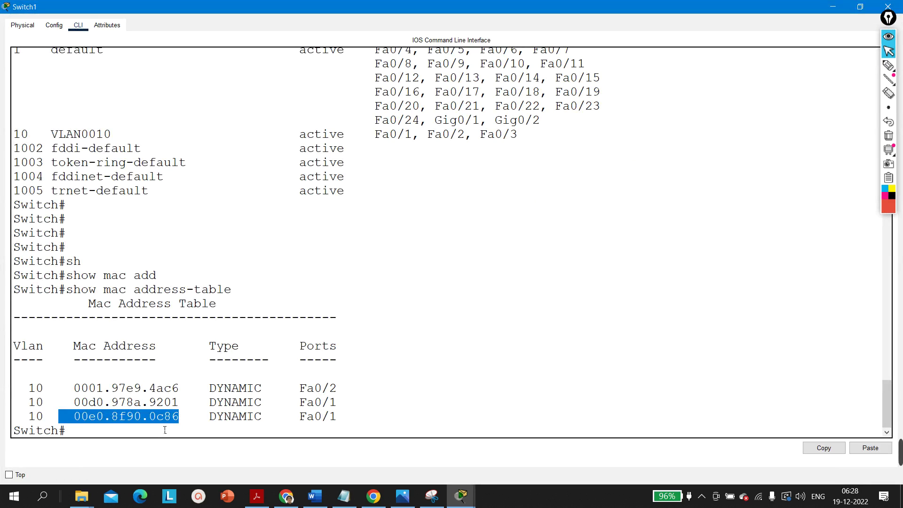
Step: Examine the MAC address, port and VLAN of PC3's entry in Switch1's table, and minimize the window
{"action": "left_click_drag", "start_coordinate": [181, 417], "coordinate": [78, 419]}
{"action": "left_click_drag", "start_coordinate": [292, 417], "coordinate": [348, 426]}
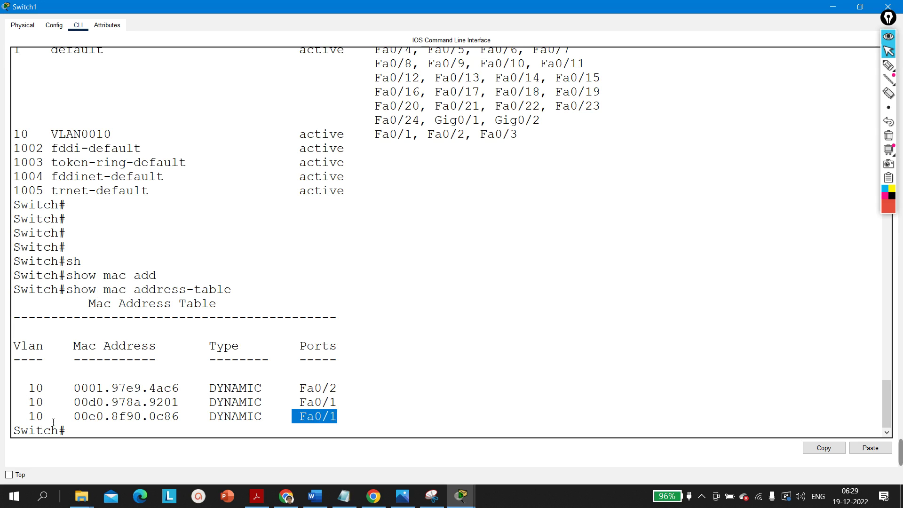
{"action": "left_click_drag", "start_coordinate": [52, 417], "coordinate": [18, 418]}
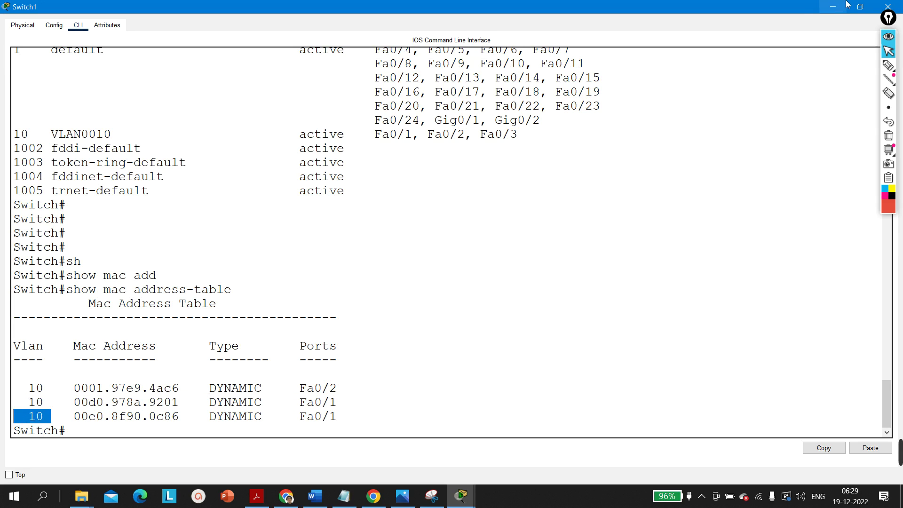
{"action": "left_click", "coordinate": [833, 6]}
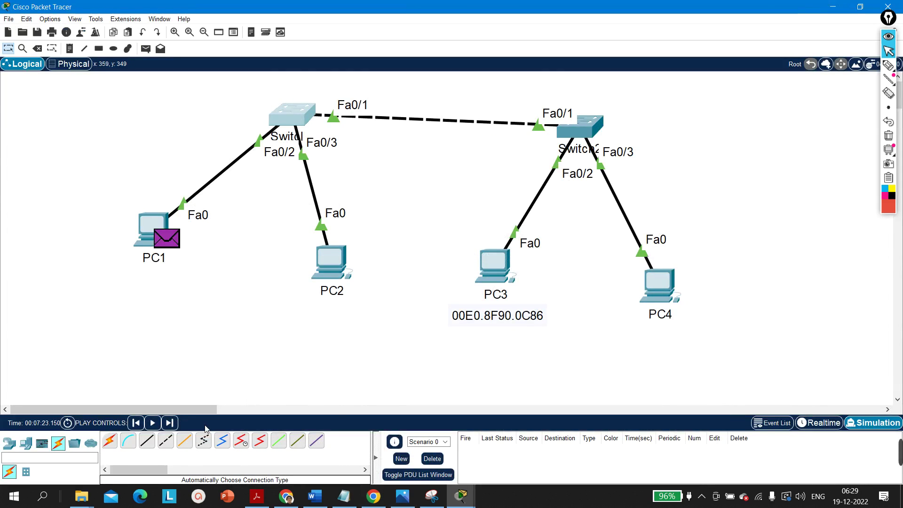
Step: Advance the simulation two events to bring the PC1 packet to Switch2, and circle Switch2's Fa0/1 link end in red
{"action": "left_click", "coordinate": [169, 422]}
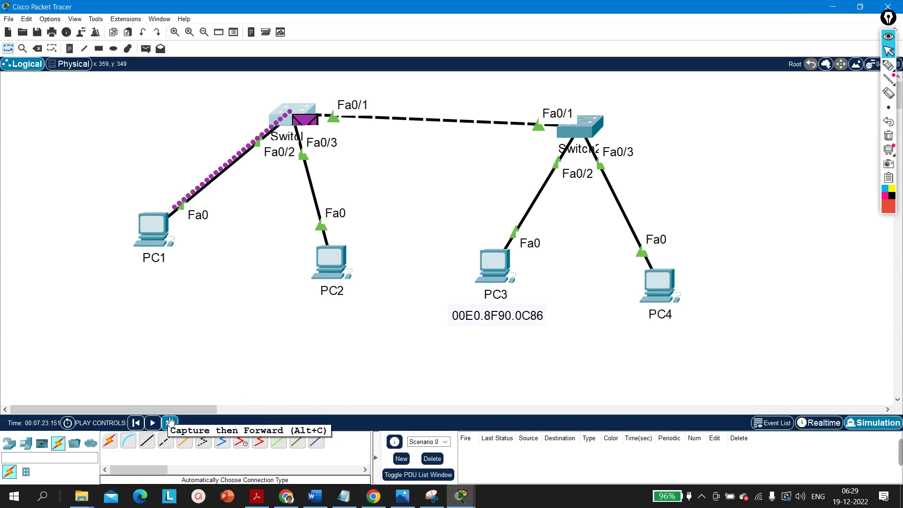
{"action": "left_click", "coordinate": [169, 422]}
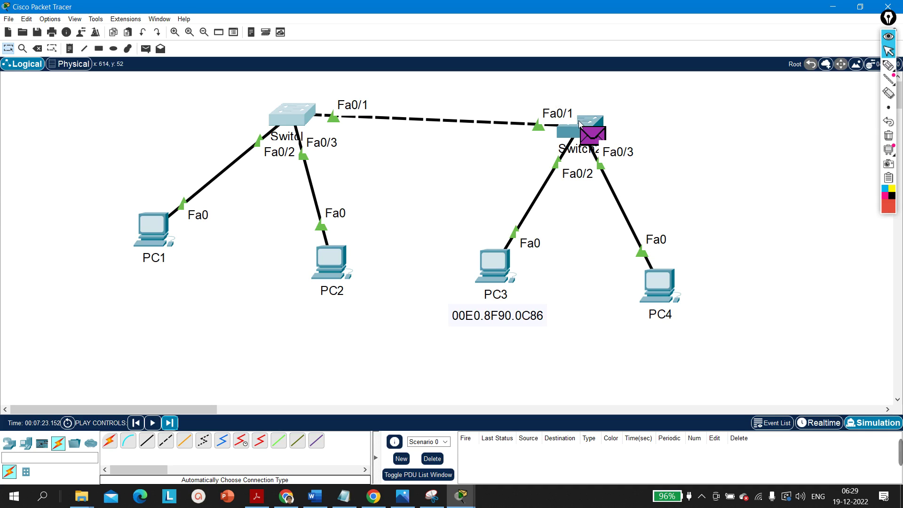
{"action": "left_click", "coordinate": [888, 66]}
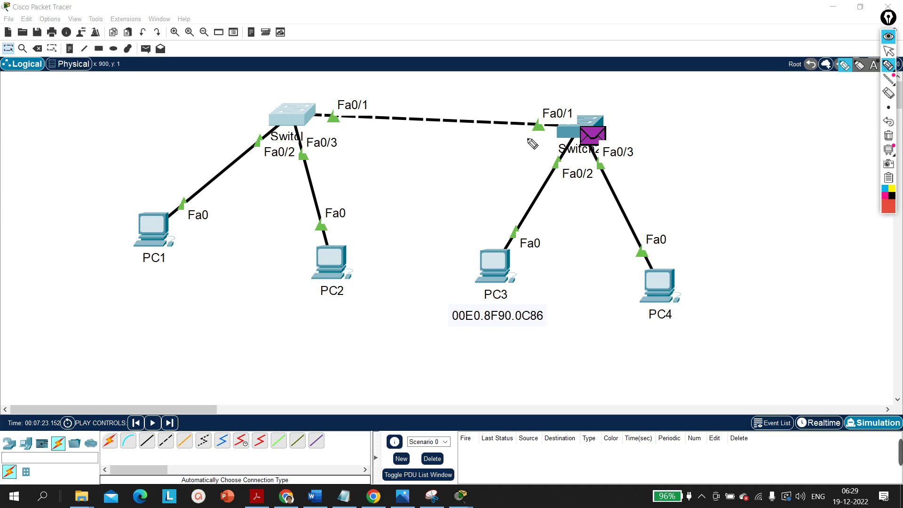
{"action": "left_click_drag", "start_coordinate": [532, 110], "coordinate": [535, 136]}
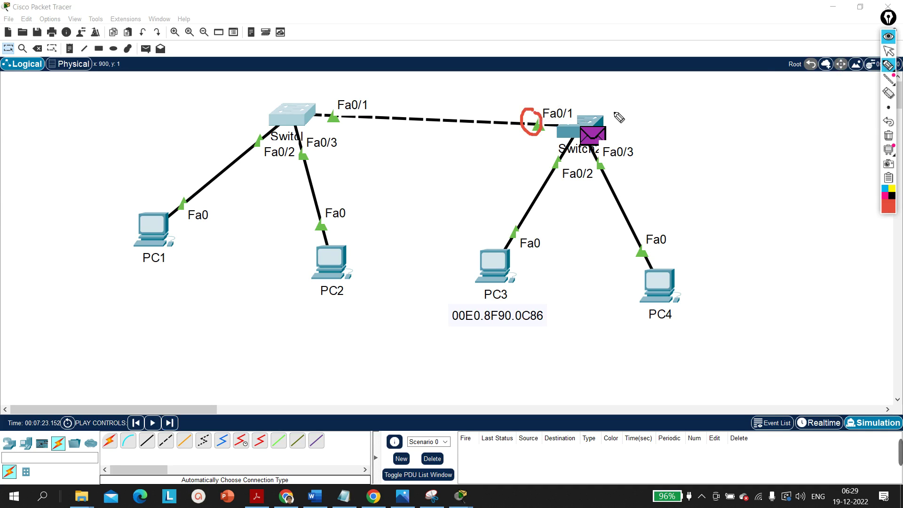
{"action": "left_click", "coordinate": [888, 50]}
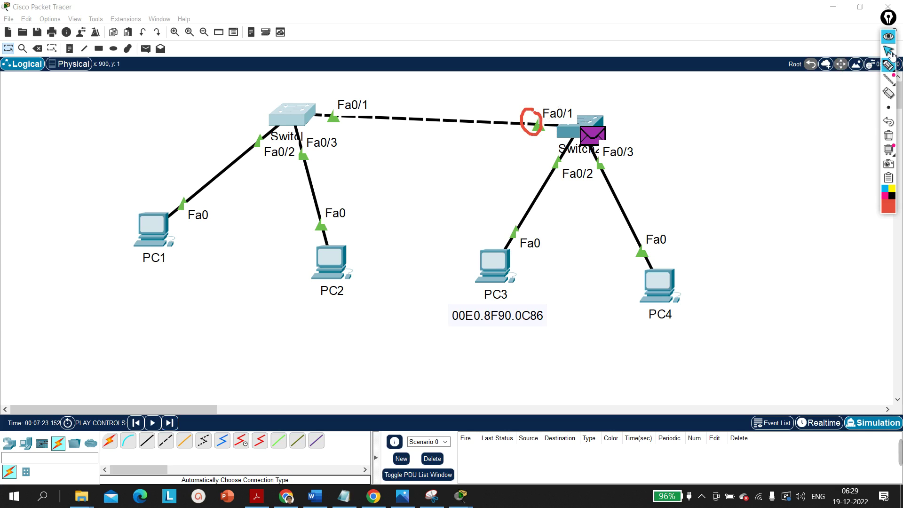
Step: Examine the VLAN membership of port Fa0/1 in Switch2's VLAN table, and move the restored window clear of Switch2 in the topology
{"action": "left_click", "coordinate": [572, 134]}
{"action": "left_click", "coordinate": [571, 80]}
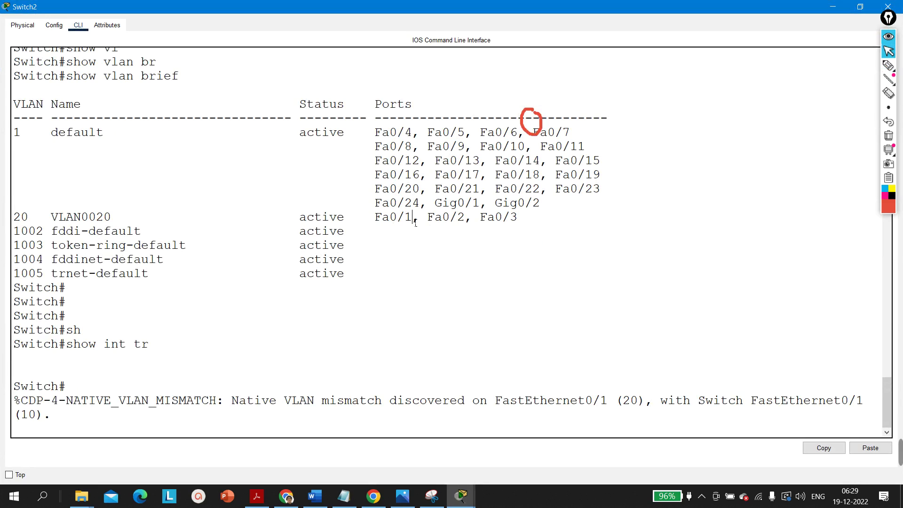
{"action": "left_click_drag", "start_coordinate": [415, 220], "coordinate": [368, 217]}
{"action": "left_click_drag", "start_coordinate": [107, 217], "coordinate": [6, 215]}
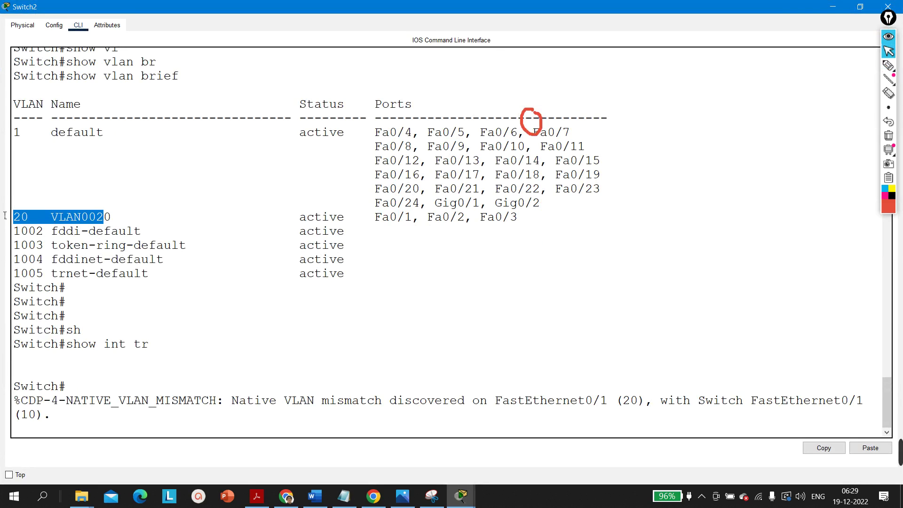
{"action": "left_click", "coordinate": [848, 6]}
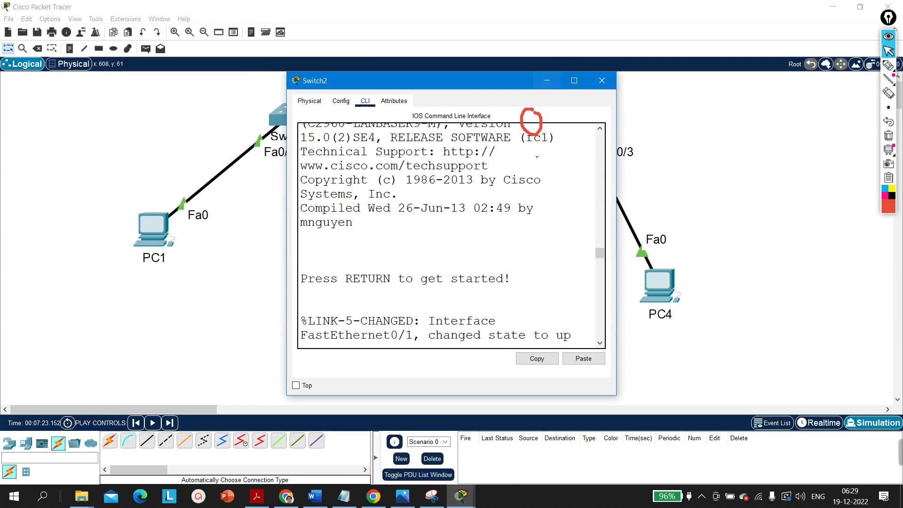
{"action": "left_click_drag", "start_coordinate": [474, 89], "coordinate": [300, 71]}
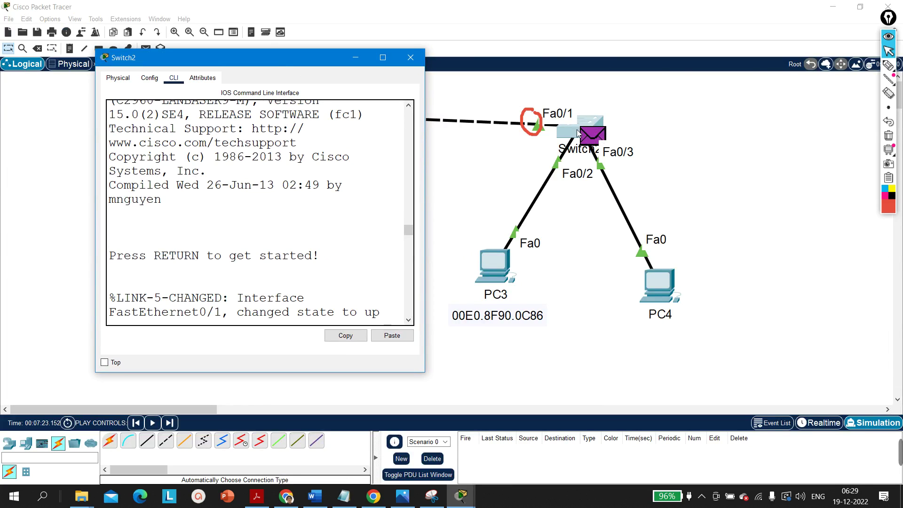
Step: Inspect the inbound and outbound layers of the packet waiting at Switch2, and close its PDU information
{"action": "left_click", "coordinate": [593, 137]}
{"action": "left_click", "coordinate": [593, 137]}
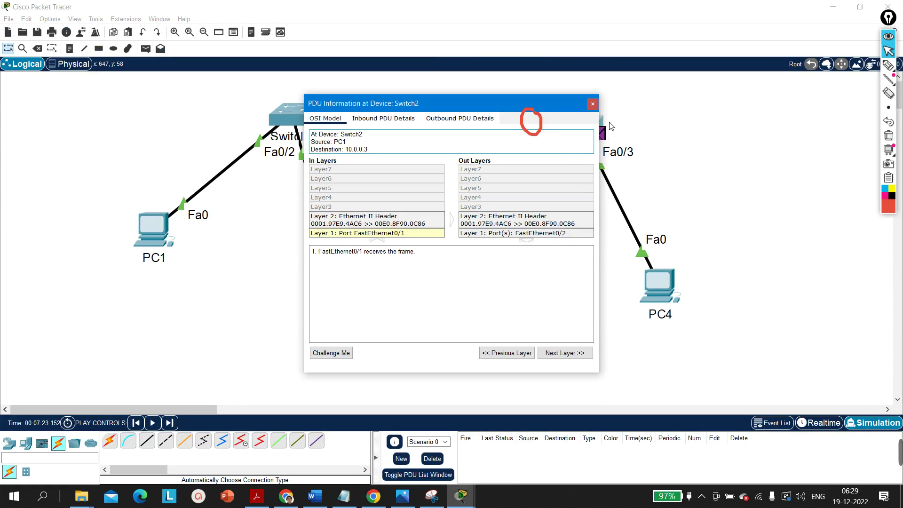
{"action": "left_click", "coordinate": [592, 104]}
Step: Run show mac address-table in Switch2's maximized command line
{"action": "left_click", "coordinate": [571, 134]}
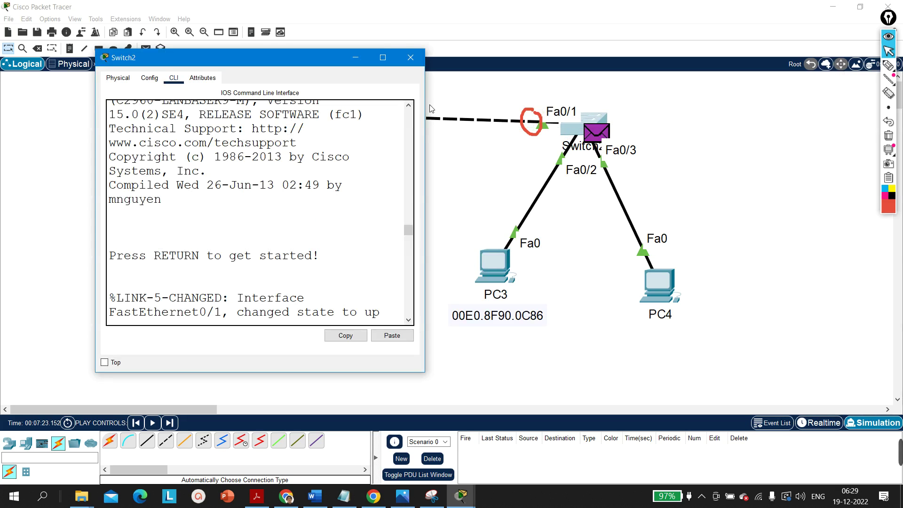
{"action": "left_click", "coordinate": [382, 57]}
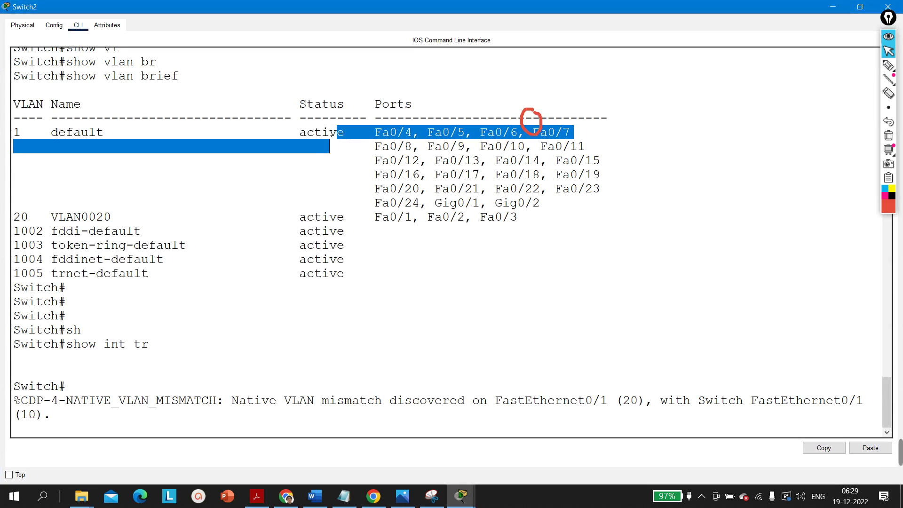
{"action": "key", "text": "Return"}
{"action": "key", "text": "Return"}
{"action": "key", "text": "Return"}
{"action": "key", "text": "Return"}
{"action": "key", "text": "Return"}
{"action": "type", "text": "sh"}
{"action": "key", "text": "Tab"}
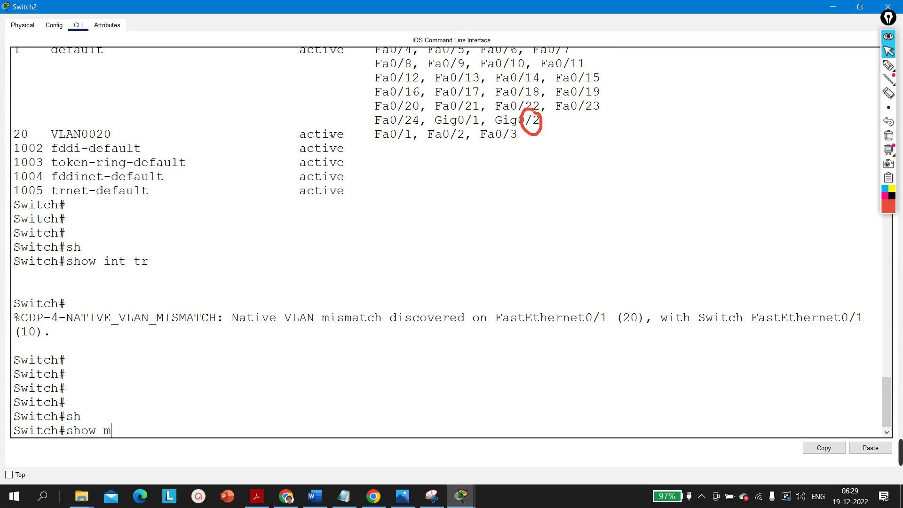
{"action": "type", "text": "mac ad"}
{"action": "key", "text": "Tab"}
{"action": "key", "text": "Return"}
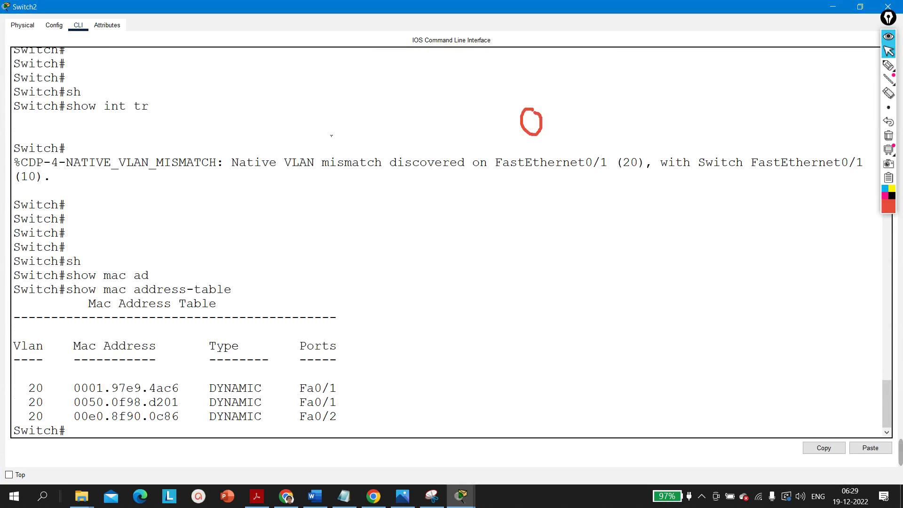
Step: Examine the MAC address, port and VLAN of the 00e0.8f90.0c86 entry in Switch2's table, and minimize the window
{"action": "left_click_drag", "start_coordinate": [185, 422], "coordinate": [81, 416]}
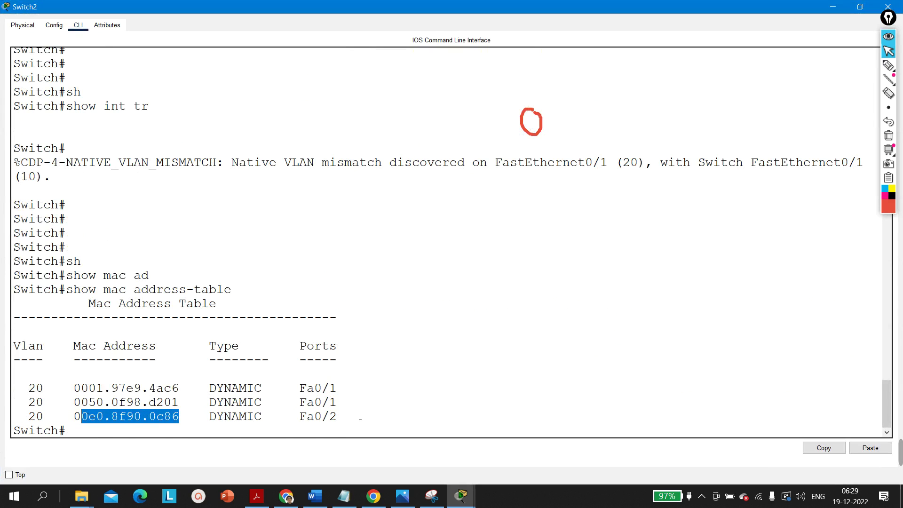
{"action": "left_click_drag", "start_coordinate": [360, 420], "coordinate": [285, 419]}
{"action": "left_click_drag", "start_coordinate": [61, 417], "coordinate": [10, 414]}
{"action": "left_click", "coordinate": [860, 6]}
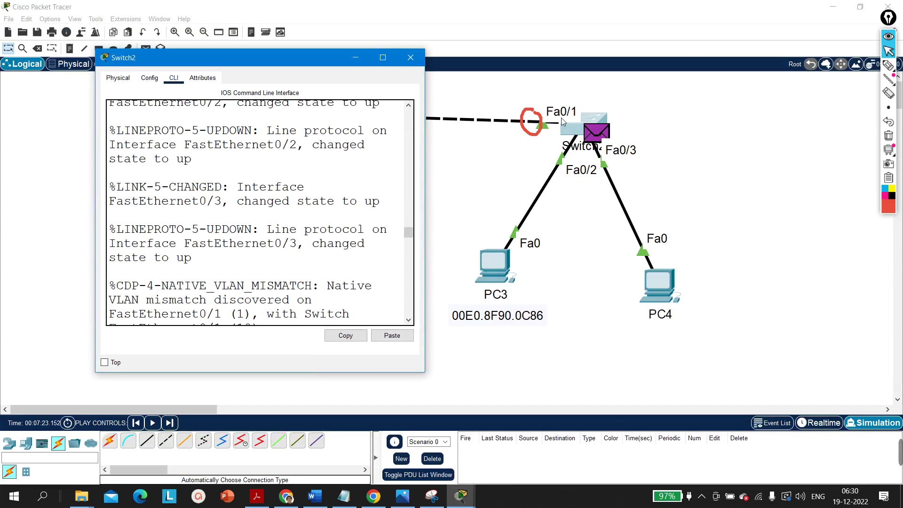
{"action": "left_click", "coordinate": [357, 59]}
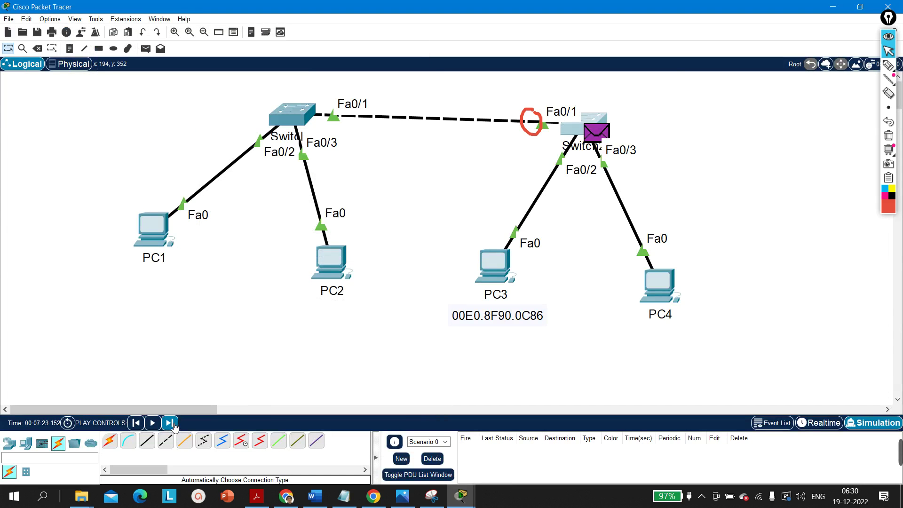
Step: Advance the simulation two events, delivering the packet to PC3 and bringing its reply back to Switch2
{"action": "left_click", "coordinate": [173, 424]}
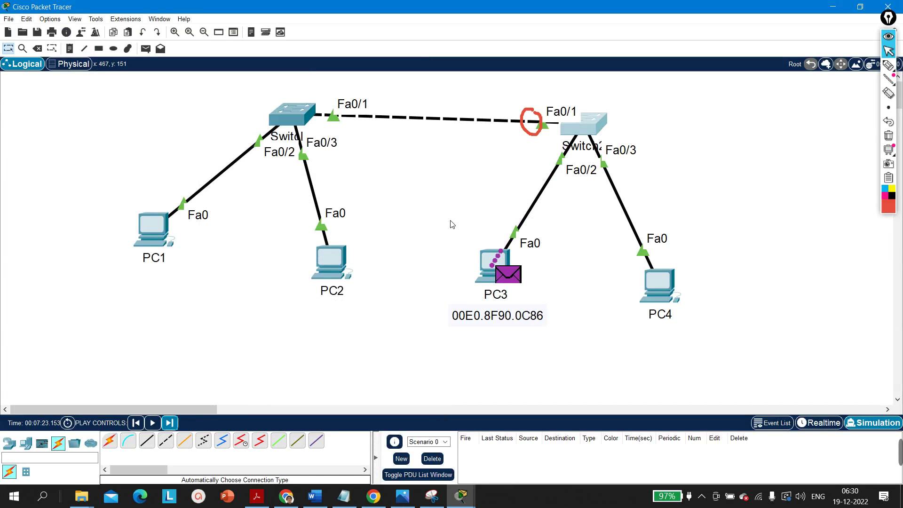
{"action": "left_click_drag", "start_coordinate": [476, 263], "coordinate": [509, 282]}
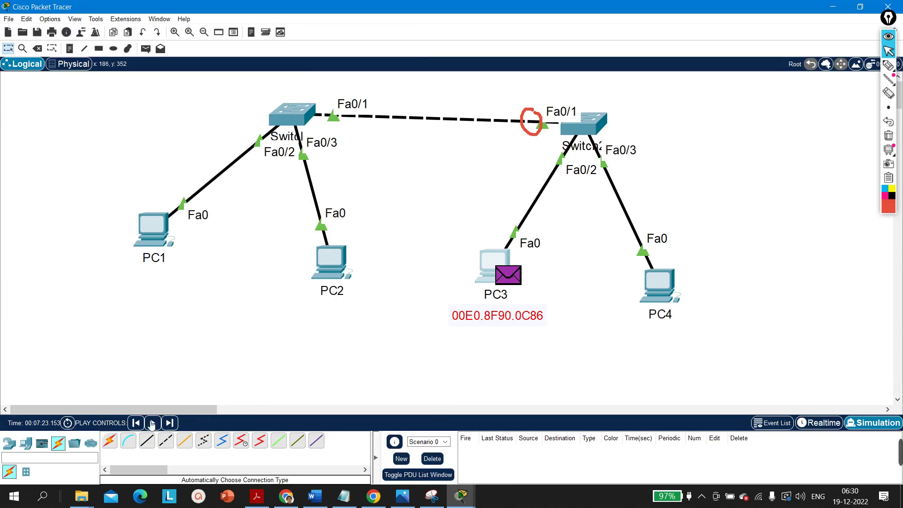
{"action": "left_click", "coordinate": [173, 423]}
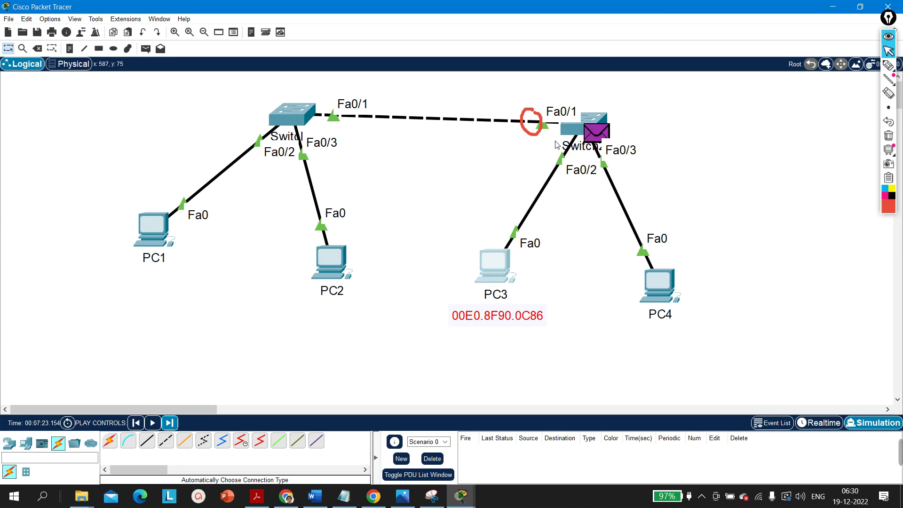
{"action": "left_click_drag", "start_coordinate": [504, 85], "coordinate": [537, 146]}
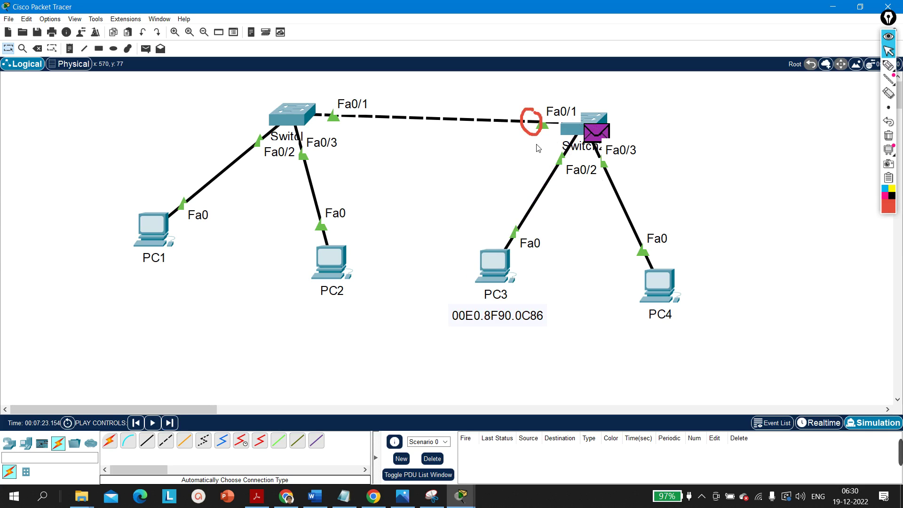
Step: Inspect the outbound Layer 2 details of the reply at Switch2, and close its PDU information
{"action": "left_click", "coordinate": [598, 133]}
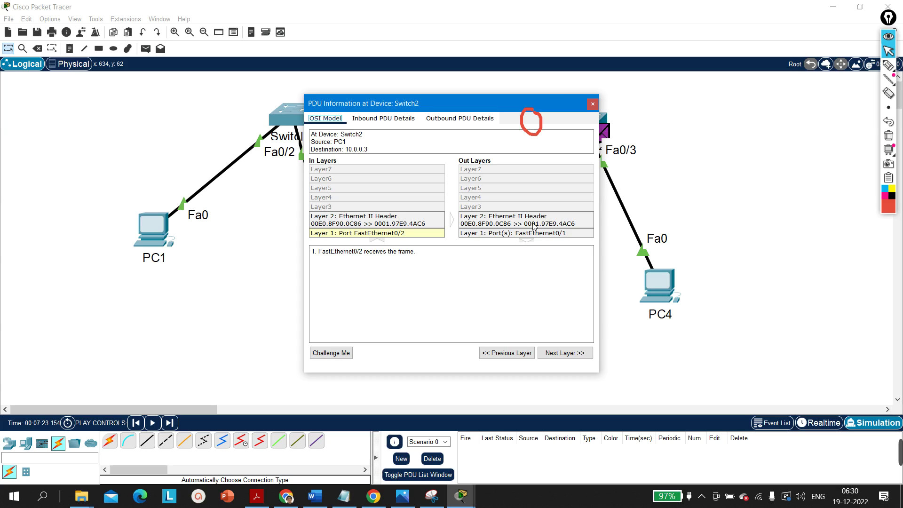
{"action": "left_click", "coordinate": [577, 227]}
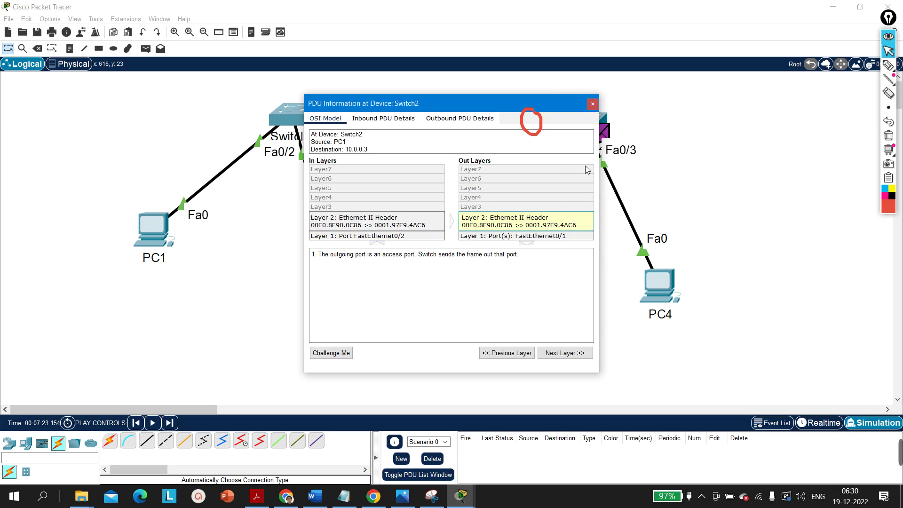
{"action": "left_click", "coordinate": [592, 104]}
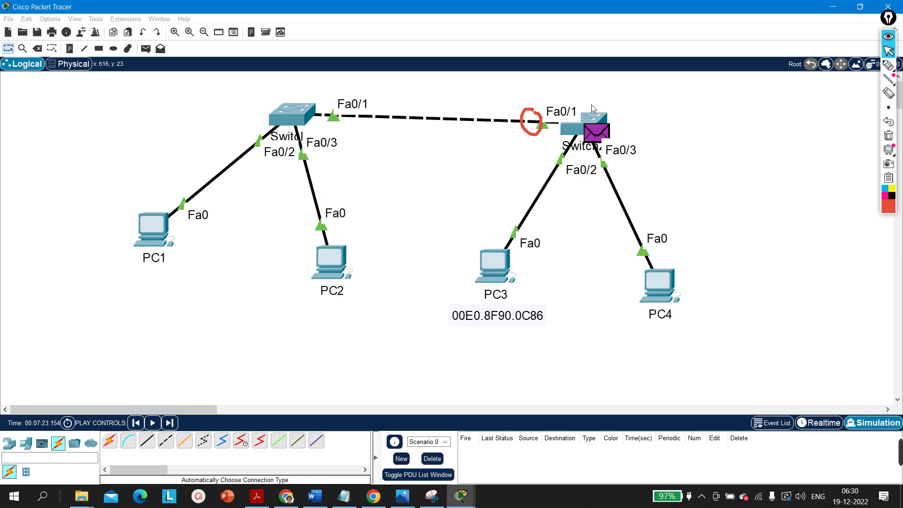
Step: Examine the port and VLAN of the 0001.97e9.4ac6 entry in Switch2's MAC table, and minimize the window
{"action": "left_click", "coordinate": [574, 127]}
{"action": "left_click", "coordinate": [382, 57]}
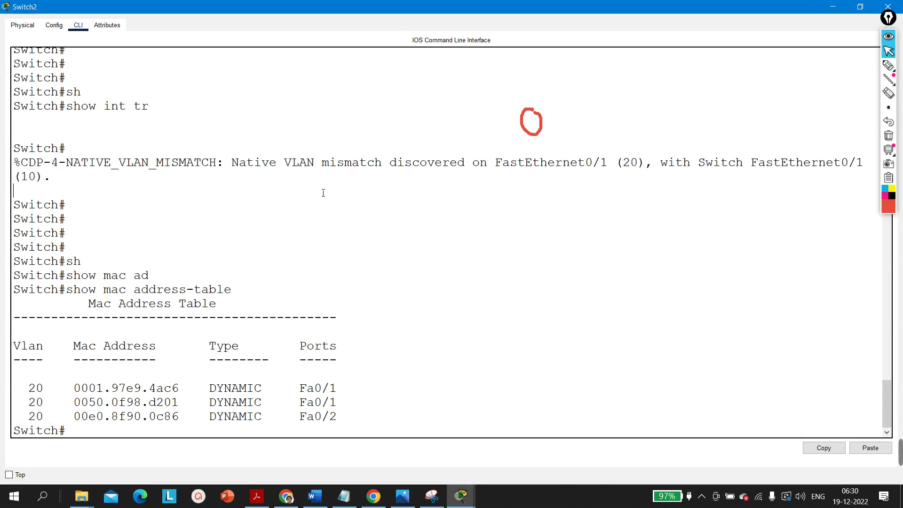
{"action": "key", "text": "Return"}
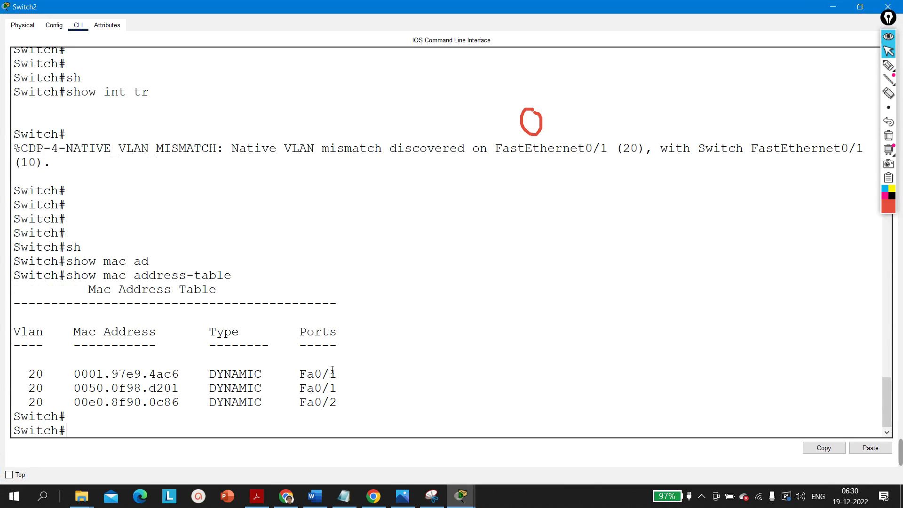
{"action": "left_click_drag", "start_coordinate": [350, 382], "coordinate": [21, 374]}
{"action": "left_click_drag", "start_coordinate": [339, 374], "coordinate": [308, 378]}
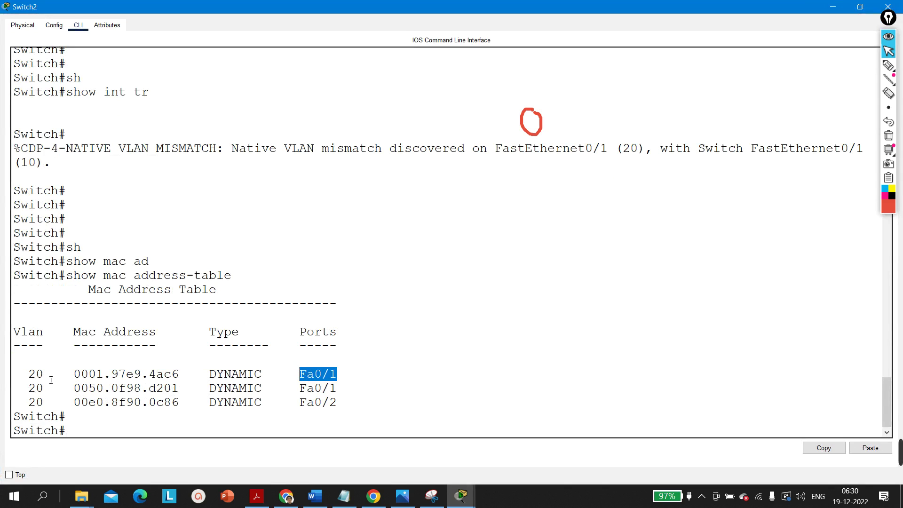
{"action": "left_click_drag", "start_coordinate": [51, 380], "coordinate": [14, 361]}
{"action": "left_click", "coordinate": [832, 6]}
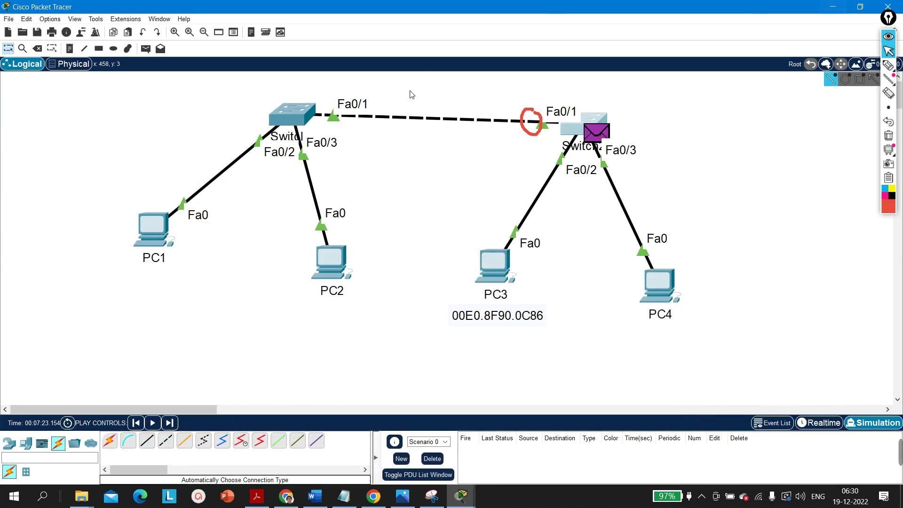
Step: Advance the simulation two events to carry the reply through Switch1 to PC1
{"action": "left_click", "coordinate": [170, 423]}
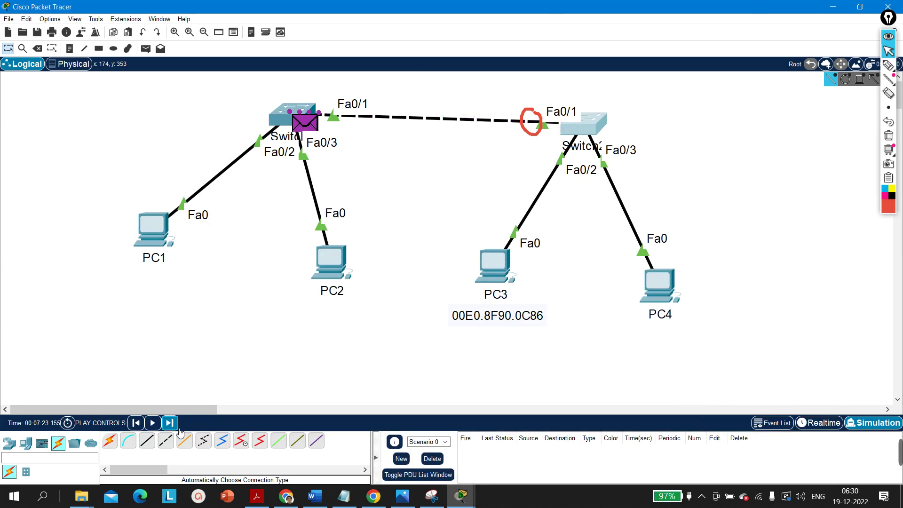
{"action": "left_click", "coordinate": [170, 423]}
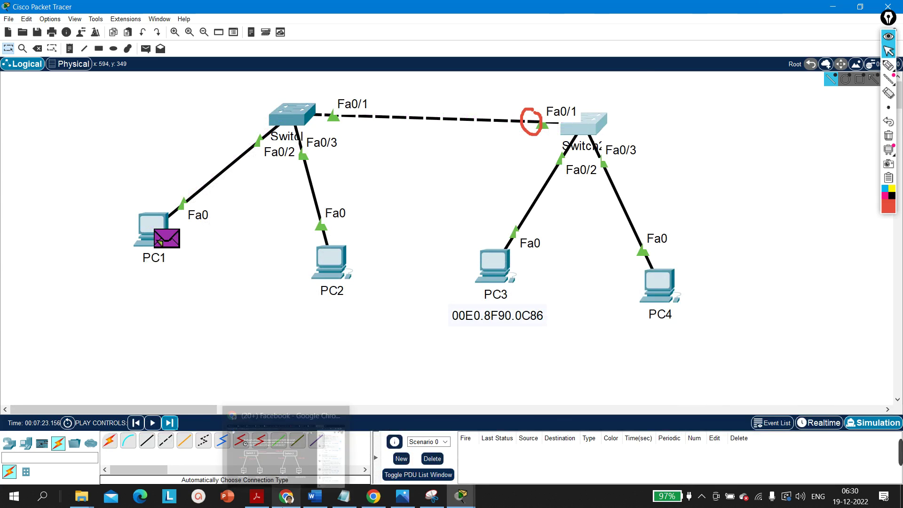
Step: Switch to the Facebook VLAN question diagram in Chrome and clear the red circle from the screen
{"action": "left_click", "coordinate": [286, 496]}
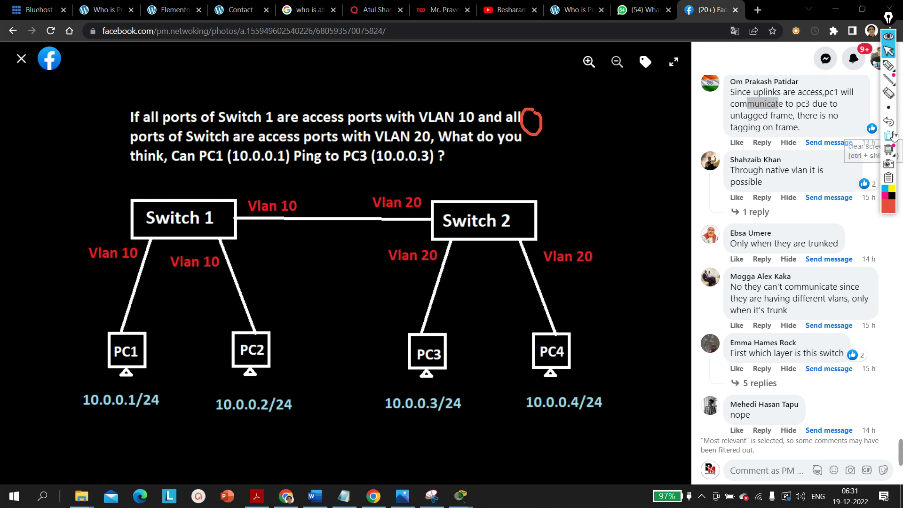
{"action": "left_click", "coordinate": [892, 136]}
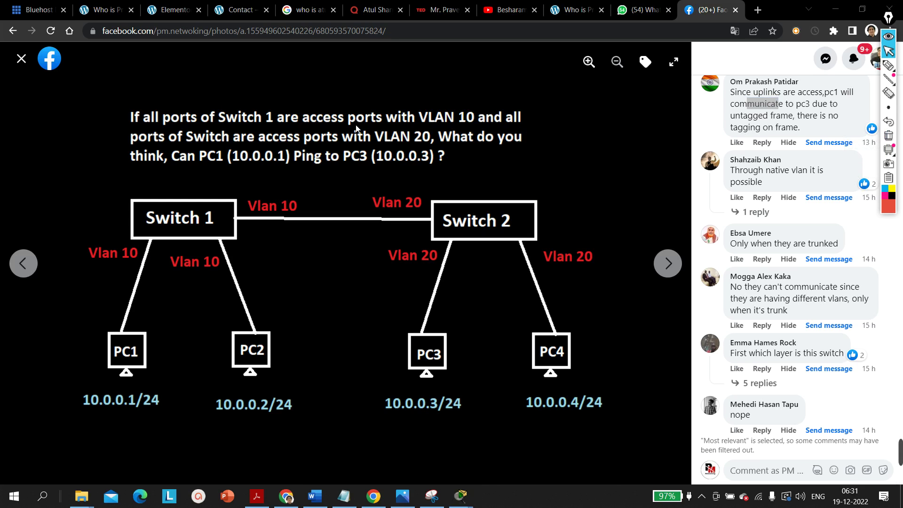